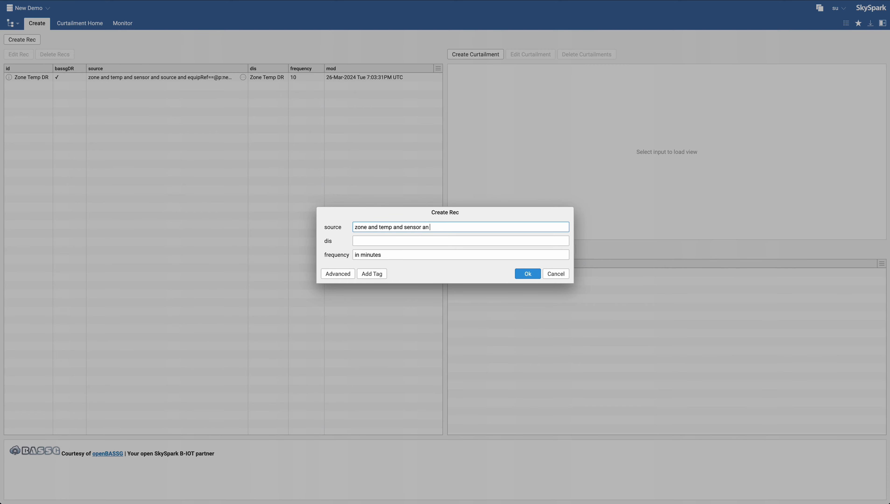
- Complete the new record's source filter with 'source and equipRef==@' followed by the copied id of the Source Zone Temp equip
{"action": "type", "text": "source and equipRef==@"}
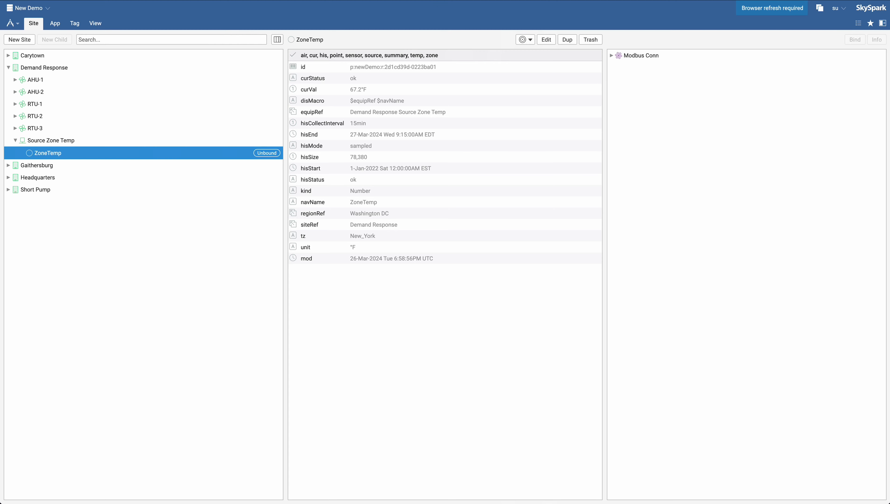
{"action": "left_click_drag", "start_coordinate": [330, 67], "coordinate": [392, 69]}
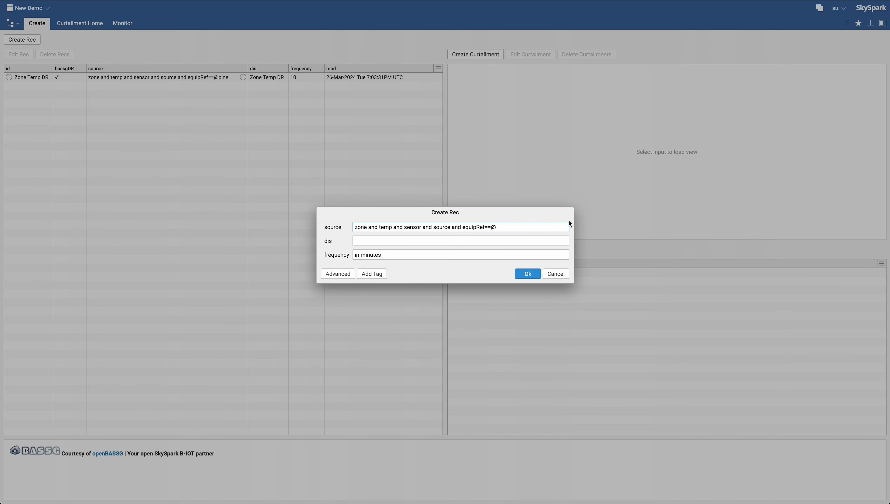
{"action": "type", "text": "p:newDemo:r:2d95d6ee-35949ad1"}
- Set the record's dis to Zone Temp DR-2
{"action": "left_click", "coordinate": [392, 241]}
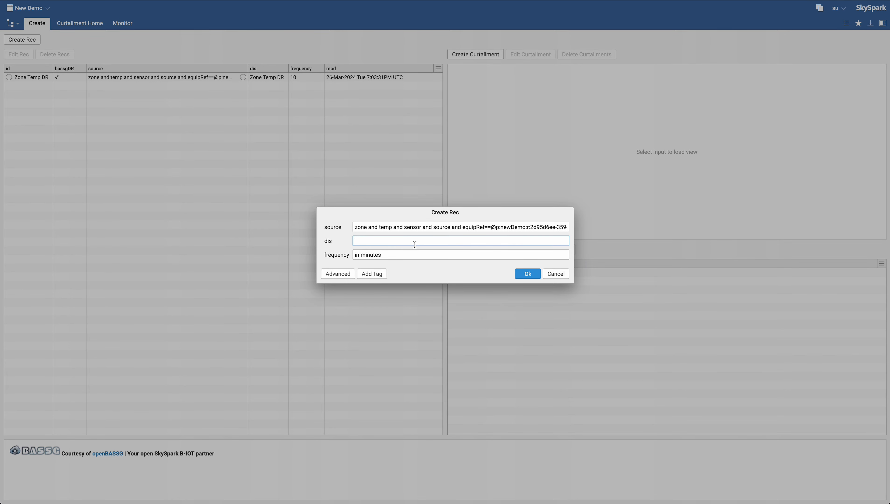
{"action": "type", "text": "Zone Temp DR-2"}
{"action": "key", "text": "Tab"}
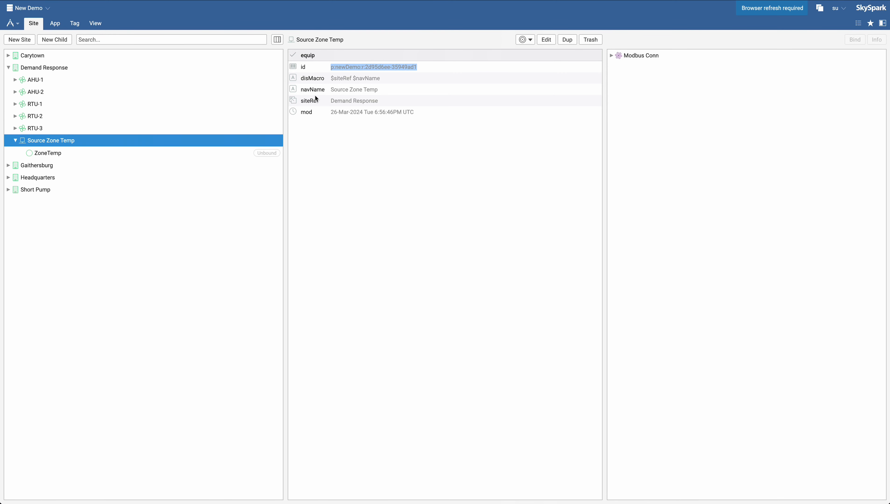
- Copy the ZoneTemp point's collect interval, set the frequency to 15 and create the record
{"action": "left_click", "coordinate": [48, 153]}
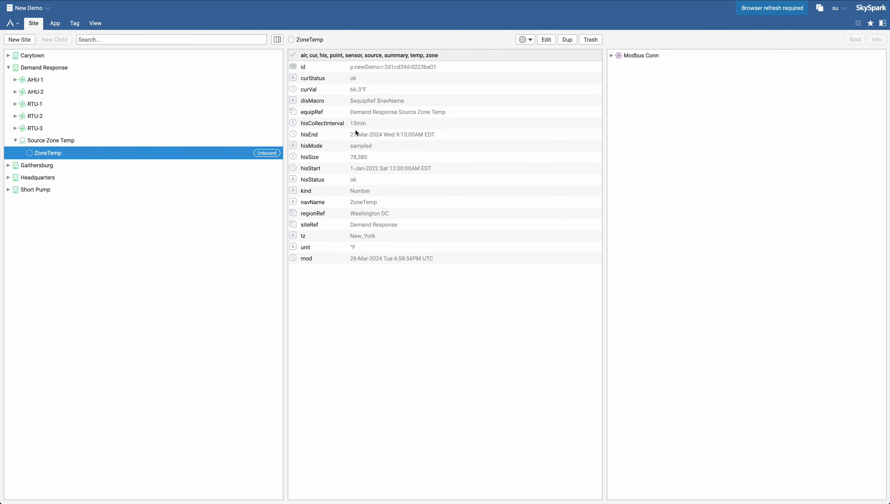
{"action": "left_click_drag", "start_coordinate": [350, 124], "coordinate": [359, 126]}
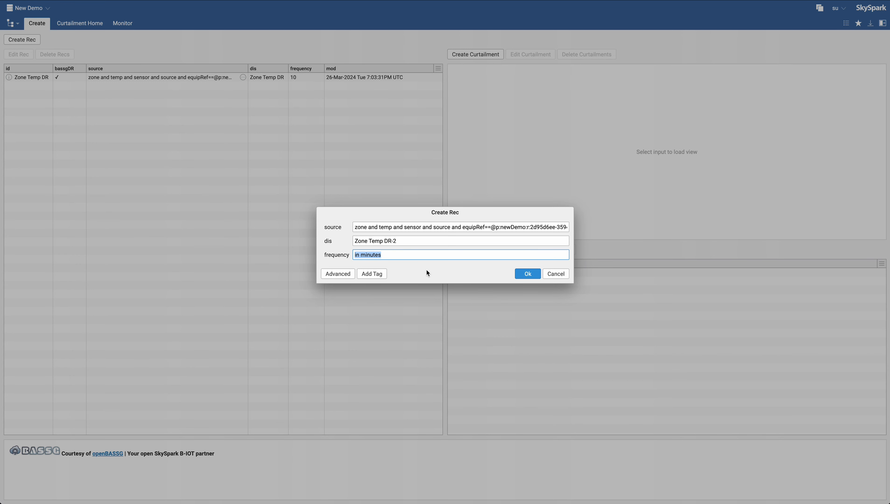
{"action": "type", "text": "15"}
{"action": "left_click", "coordinate": [528, 275]}
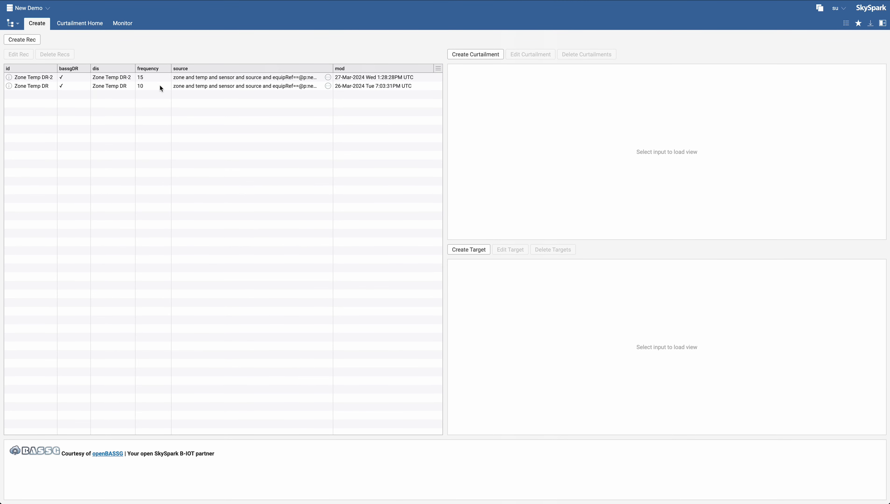
- Select the Zone Temp DR-2 record and start a new curtailment referencing Zone Temp DR-2
{"action": "left_click", "coordinate": [141, 77]}
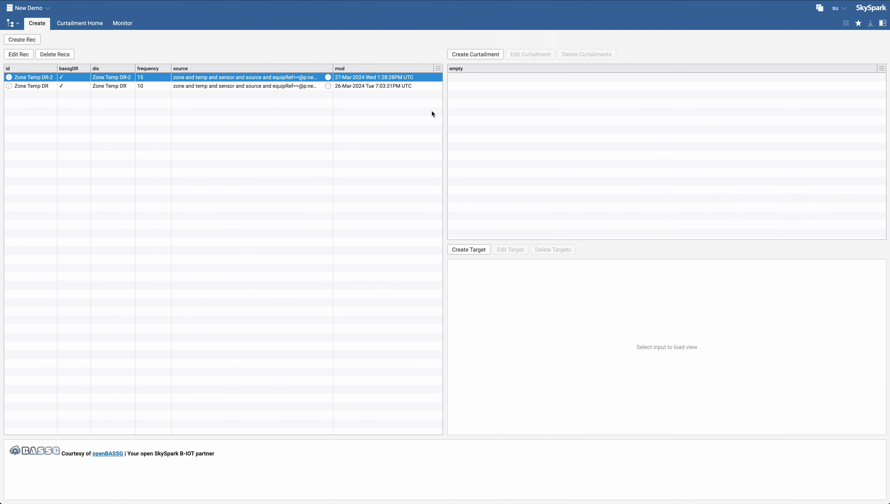
{"action": "left_click", "coordinate": [468, 54]}
{"action": "left_click", "coordinate": [501, 193]}
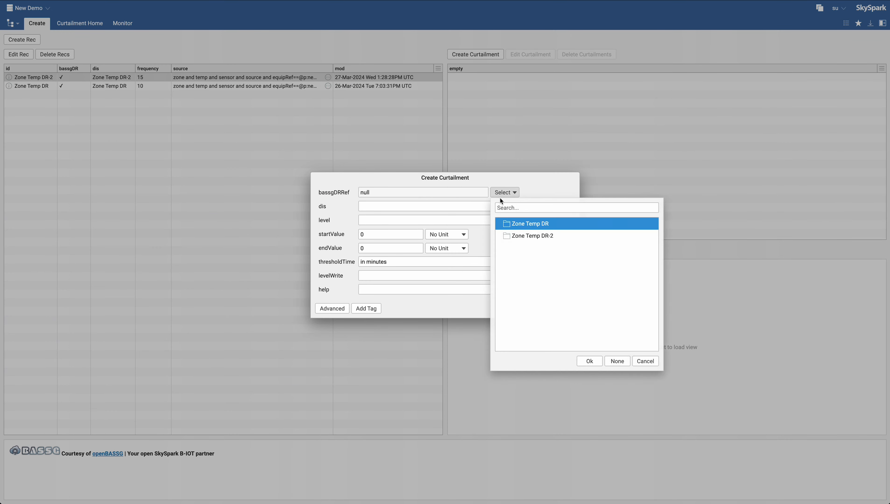
{"action": "double_click", "coordinate": [532, 235]}
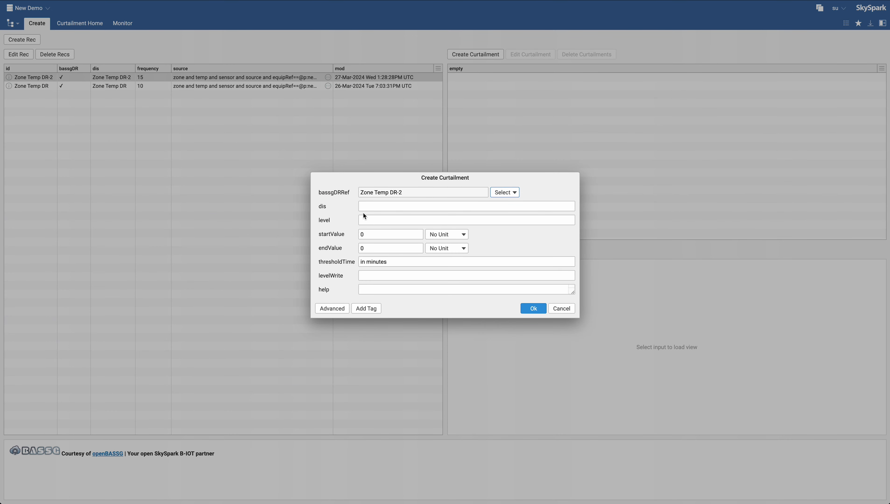
- Set the curtailment's dis to Level-1 and its level to 1
{"action": "left_click", "coordinate": [383, 204]}
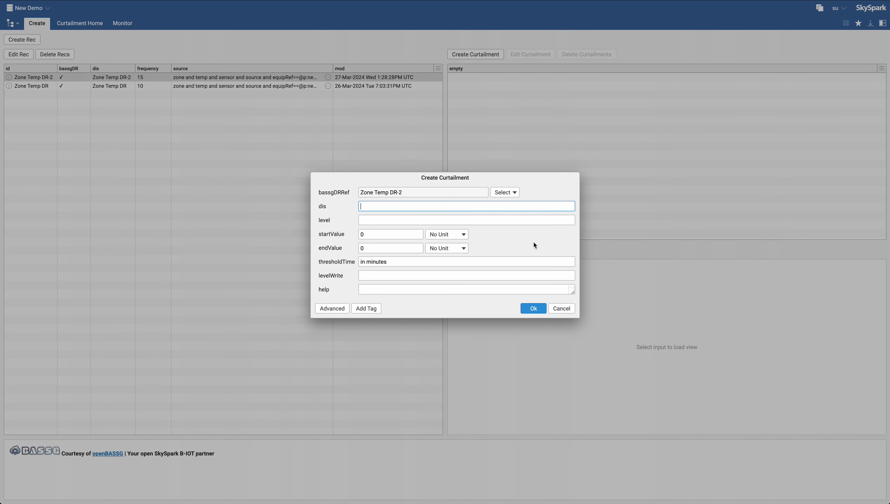
{"action": "type", "text": "Level 1"}
{"action": "key", "text": "BackSpace"}
{"action": "type", "text": "-1"}
{"action": "key", "text": "Tab"}
{"action": "type", "text": "1"}
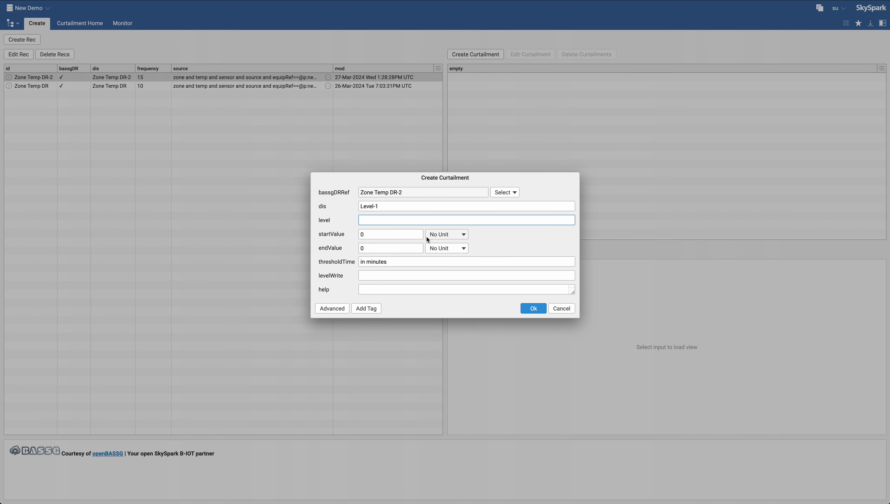
- Set the start value to 60 °F
{"action": "left_click", "coordinate": [391, 234]}
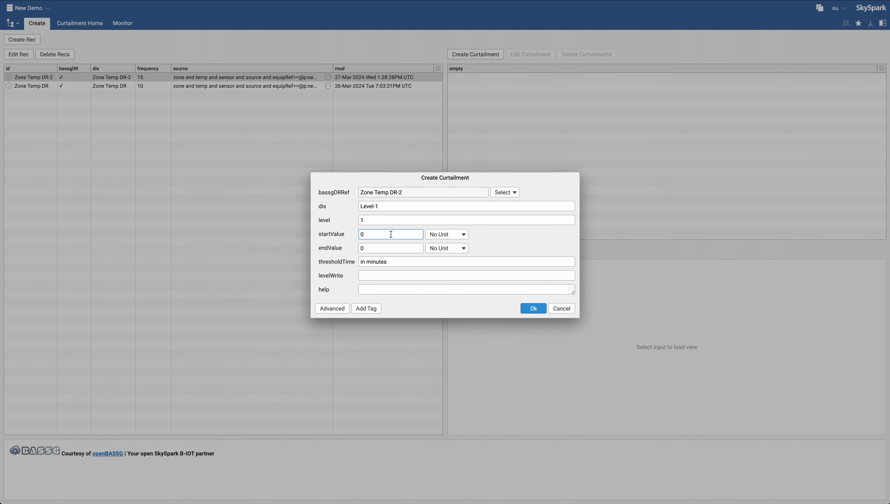
{"action": "key", "text": "BackSpace"}
{"action": "type", "text": "60"}
{"action": "left_click", "coordinate": [451, 235]}
{"action": "double_click", "coordinate": [537, 260]}
- Set the end value to 69 °F
{"action": "left_click", "coordinate": [391, 252]}
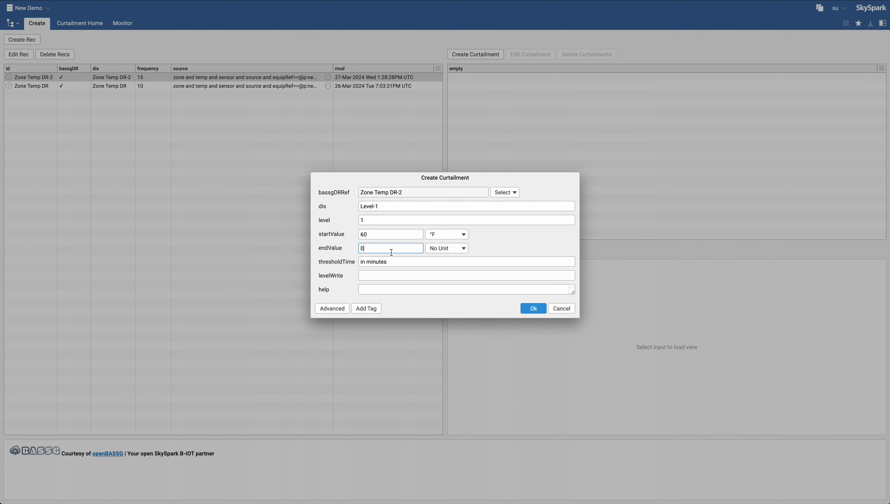
{"action": "type", "text": "7"}
{"action": "type", "text": "69"}
{"action": "left_click", "coordinate": [450, 251]}
{"action": "double_click", "coordinate": [533, 272]}
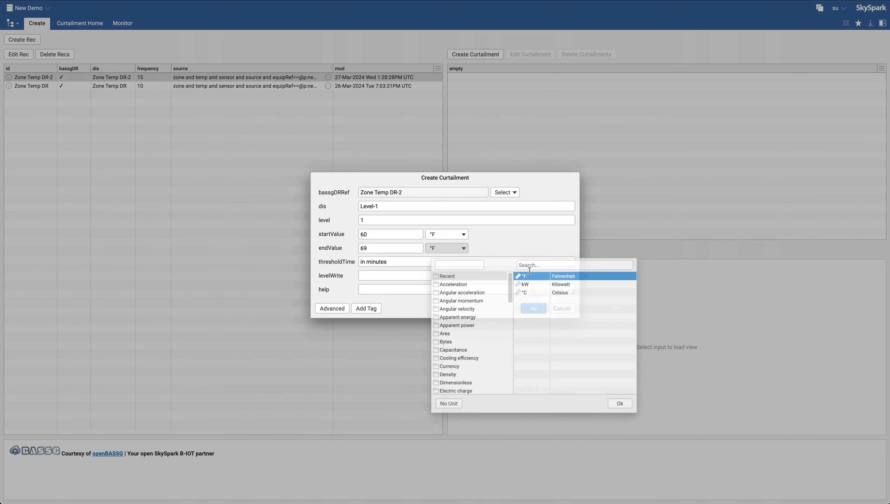
- Set the threshold time to 15 and levelWrite to 1
{"action": "left_click", "coordinate": [374, 236]}
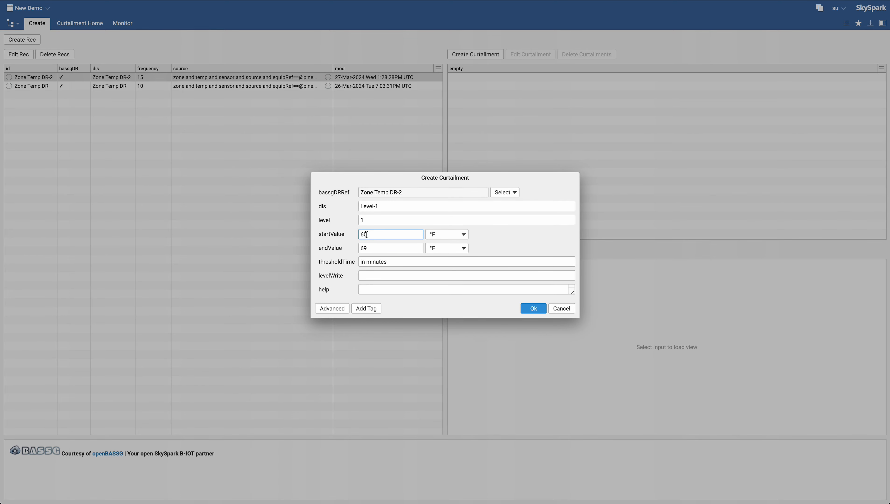
{"action": "left_click_drag", "start_coordinate": [374, 235], "coordinate": [359, 248]}
{"action": "left_click", "coordinate": [405, 266]}
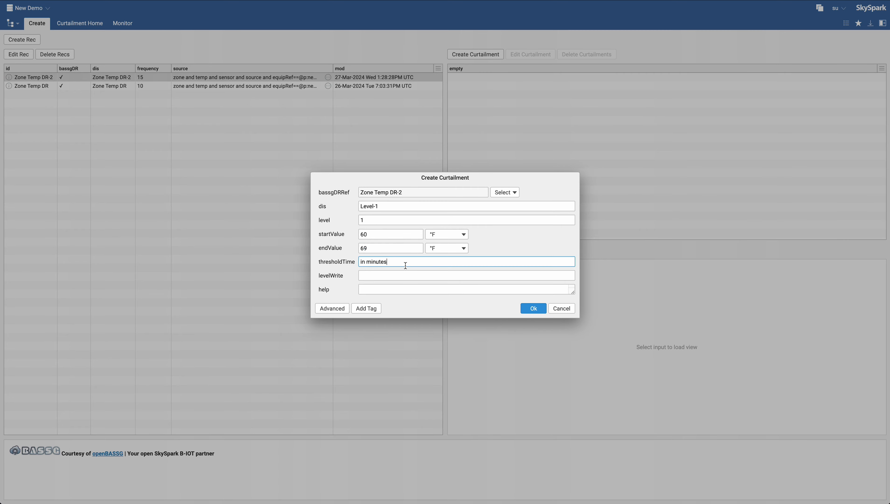
{"action": "left_click_drag", "start_coordinate": [405, 265], "coordinate": [359, 264]}
{"action": "type", "text": "15"}
{"action": "key", "text": "Tab"}
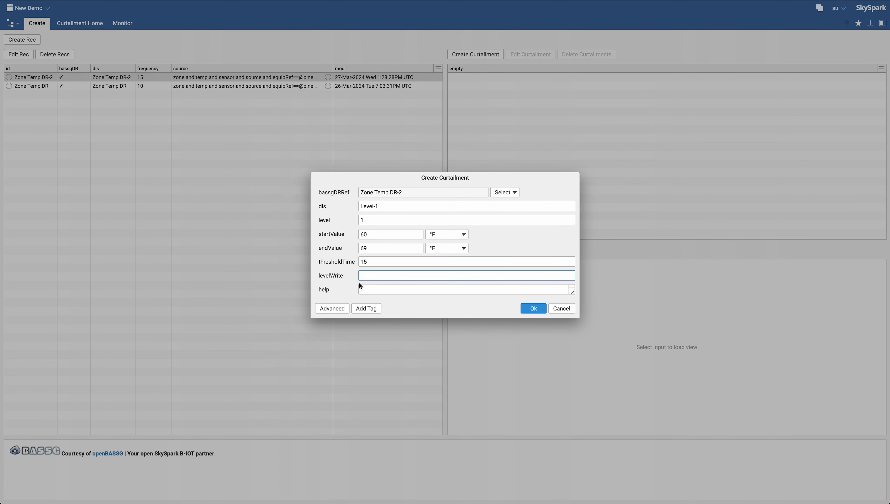
{"action": "mouse_move", "coordinate": [334, 278]}
{"action": "left_click", "coordinate": [416, 289]}
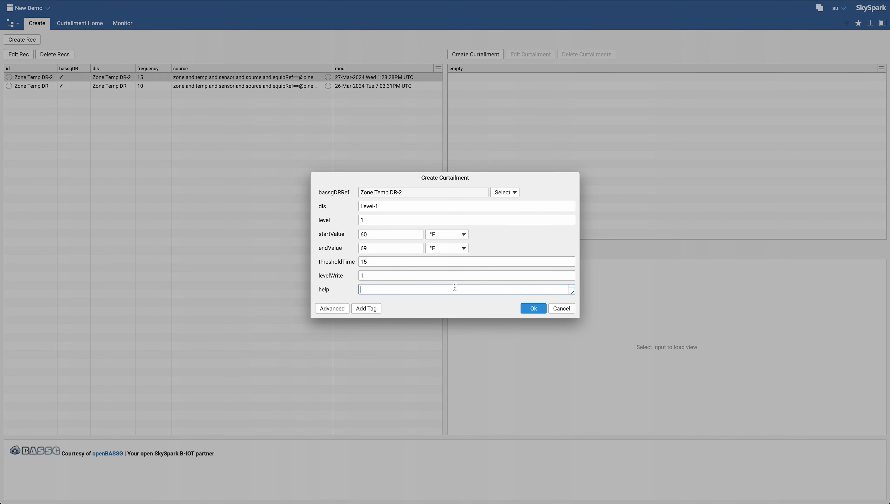
- Enter the help text 'Level-1 will trigger when ZoneTemp source point is between 60 and 69 for 15mins or longer' and save the curtailment
{"action": "type", "text": "Level-1 will trigger when ZoneTemp source point is between 60"}
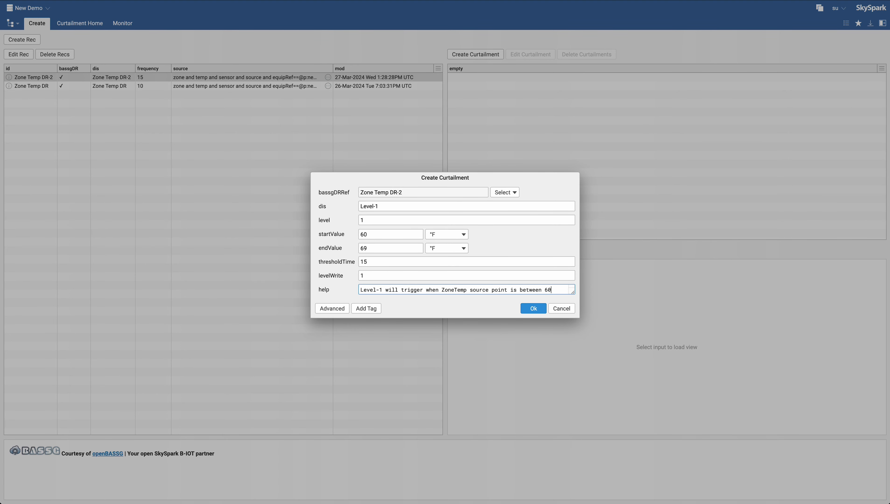
{"action": "type", "text": " and 69 for "}
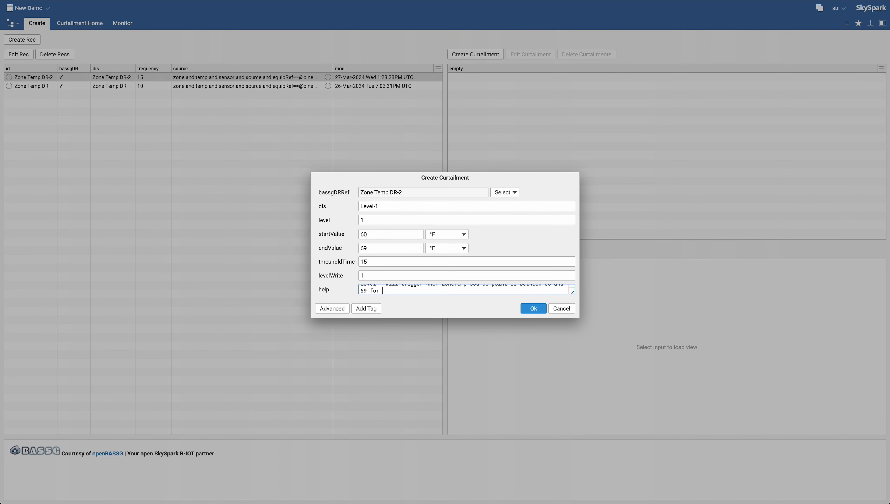
{"action": "type", "text": "15mins or longer"}
{"action": "left_click", "coordinate": [537, 310]}
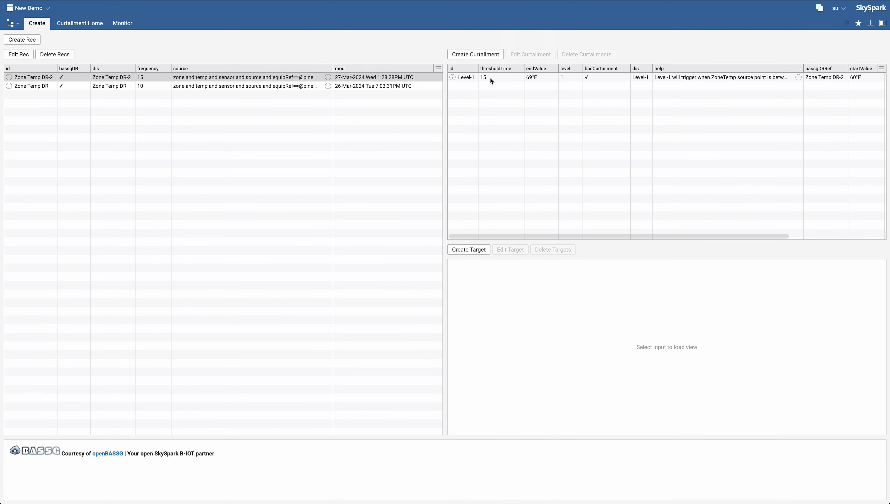
- Create another curtailment referencing Zone Temp DR-2 and set its dis to Level-2
{"action": "left_click", "coordinate": [465, 53]}
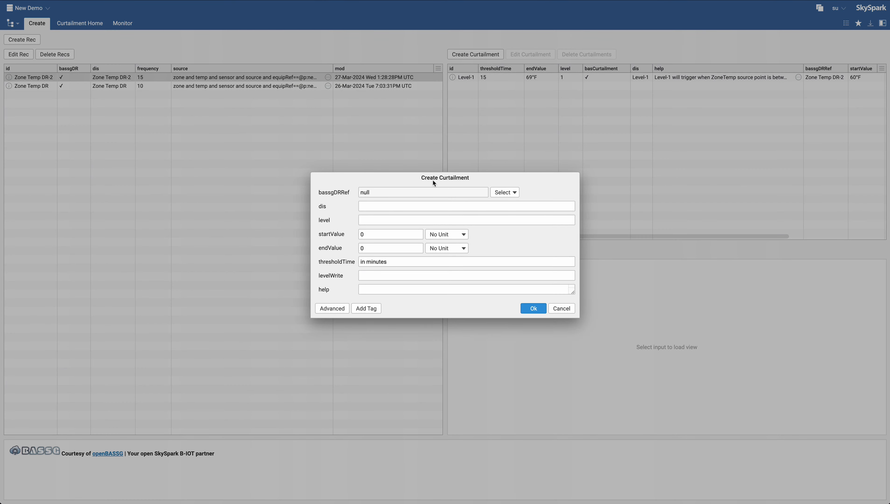
{"action": "left_click", "coordinate": [512, 192]}
{"action": "double_click", "coordinate": [539, 235]}
{"action": "left_click", "coordinate": [407, 207]}
{"action": "type", "text": "L"}
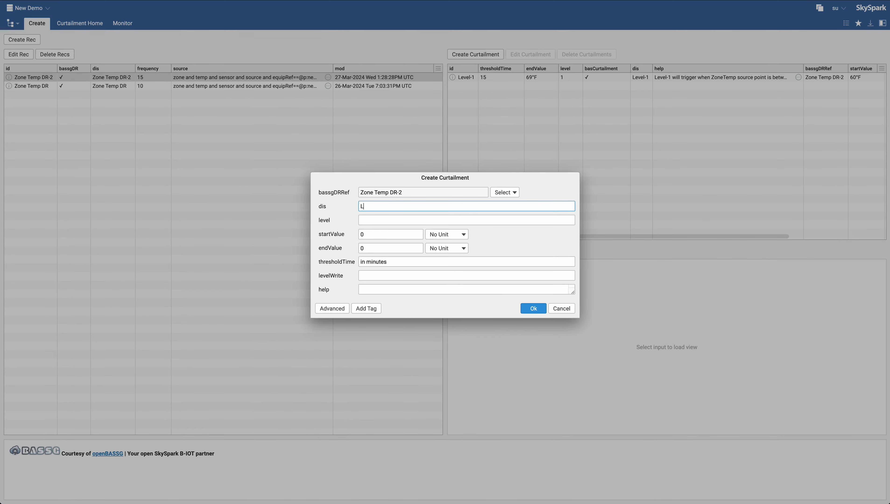
{"action": "type", "text": "evel-2"}
{"action": "key", "text": "Tab"}
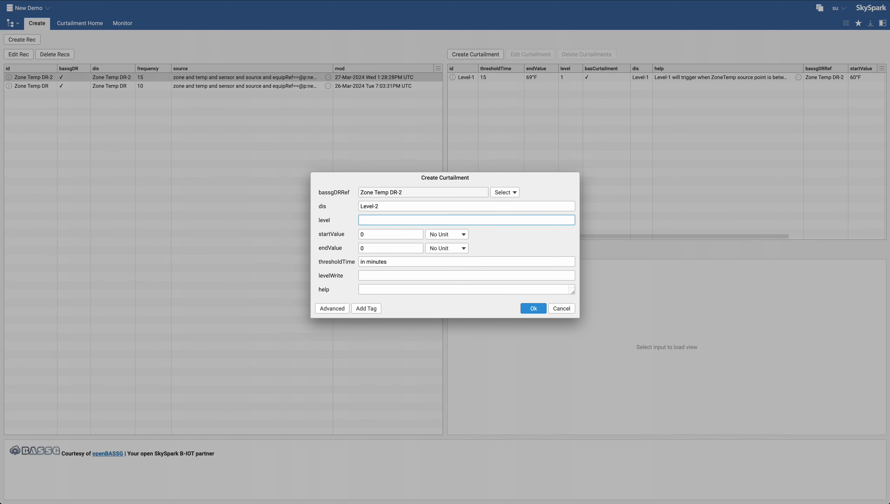
- Set the level to 2 and the start value to 70 °F
{"action": "key", "text": "Tab"}
{"action": "key", "text": "BackSpace"}
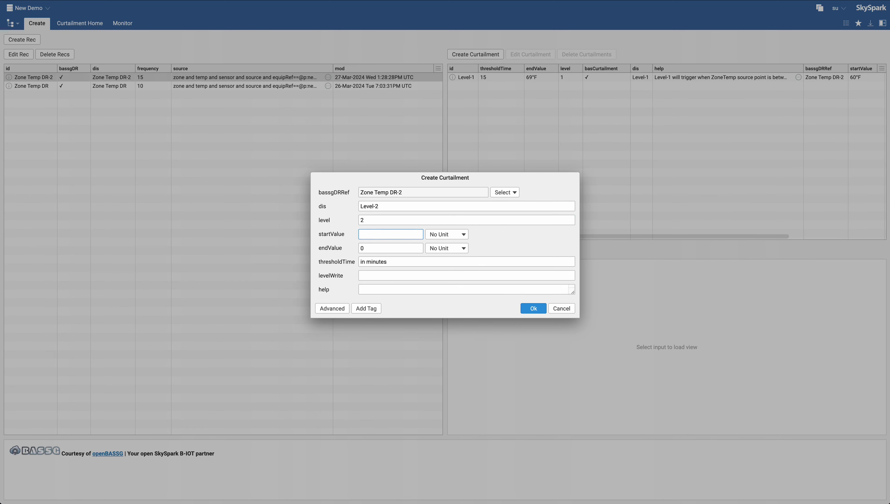
{"action": "type", "text": "70"}
{"action": "left_click", "coordinate": [447, 234]}
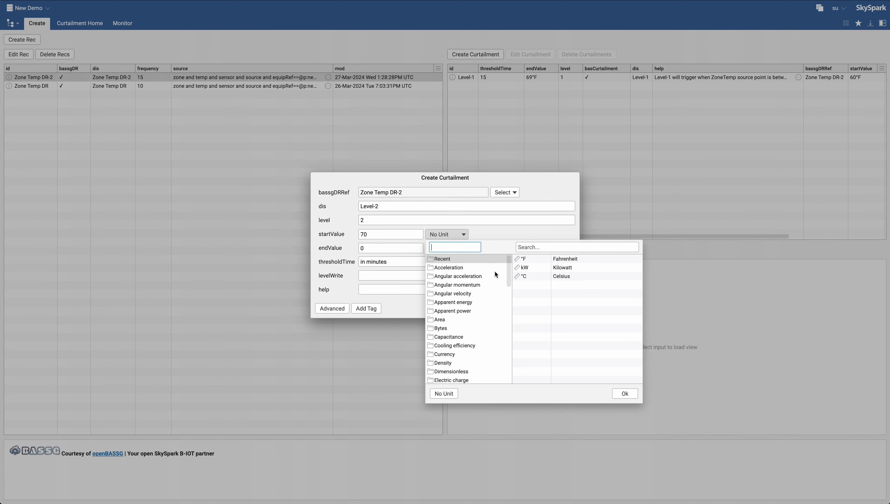
{"action": "double_click", "coordinate": [523, 262]}
- Set the end value to 80 °F
{"action": "left_click", "coordinate": [390, 244]}
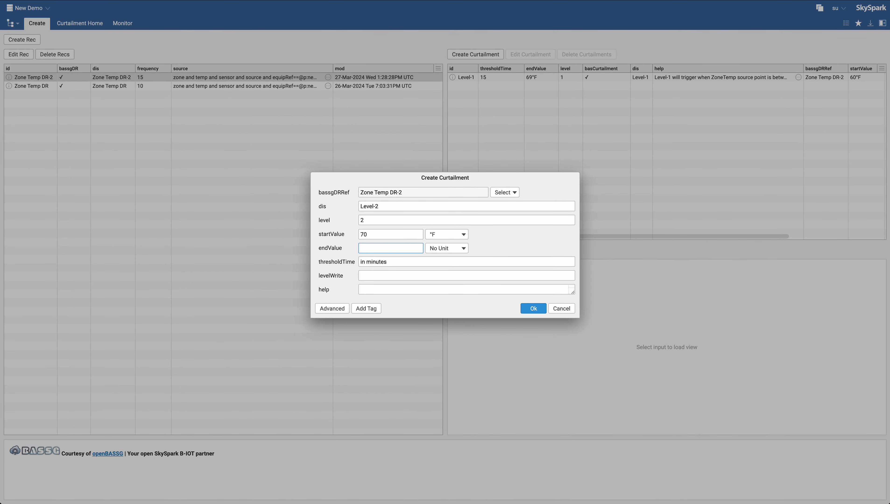
{"action": "type", "text": "80"}
{"action": "left_click", "coordinate": [444, 249]}
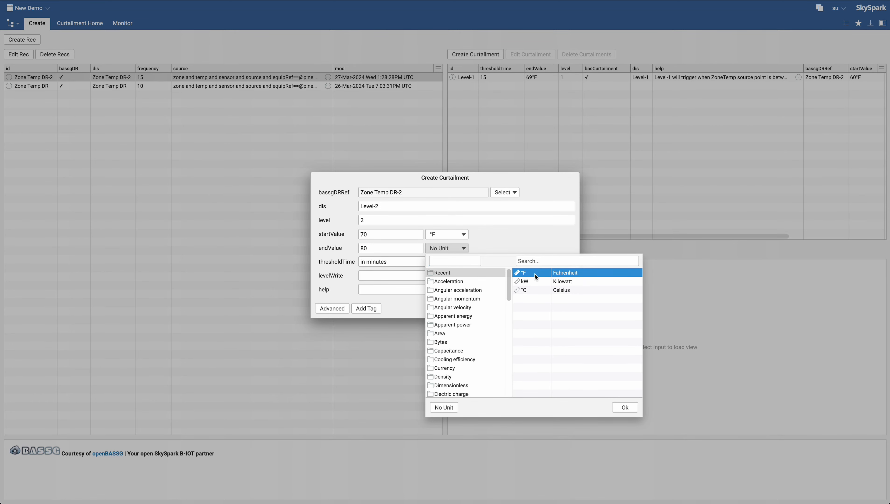
{"action": "double_click", "coordinate": [533, 272]}
- Set the threshold time to 15 and levelWrite to 1 for Level-2
{"action": "left_click_drag", "start_coordinate": [406, 261], "coordinate": [367, 262]}
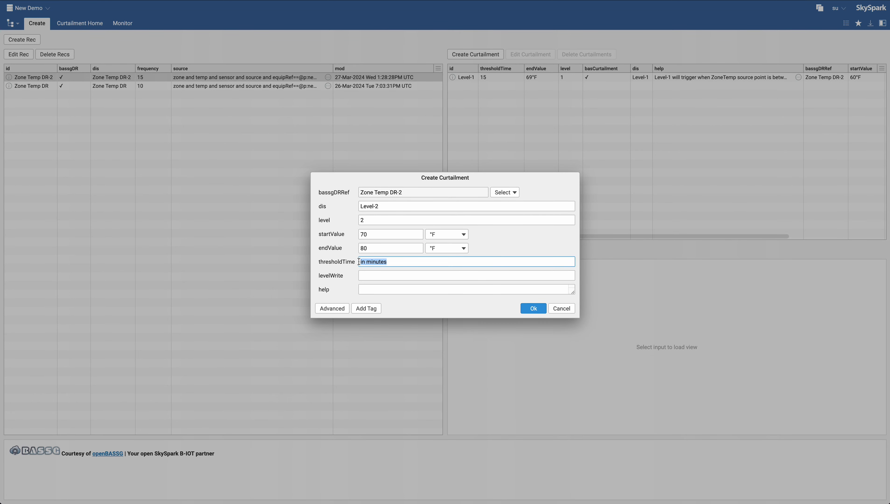
{"action": "type", "text": "15"}
{"action": "key", "text": "Tab"}
{"action": "type", "text": "1"}
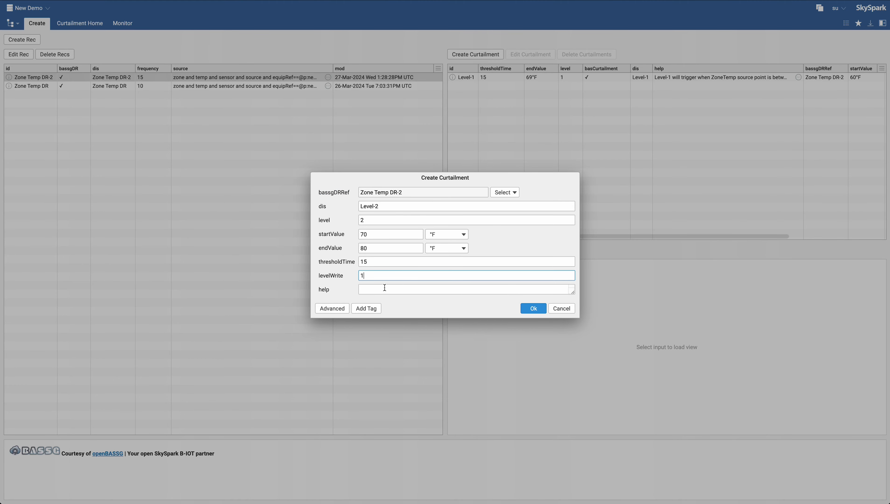
{"action": "key", "text": "Tab"}
- Enter the help text 'Level-2 will trigger when ZoneTemp source point is between 70 and 80 for 15mins or longer' and save the curtailment
{"action": "type", "text": "Leve"}
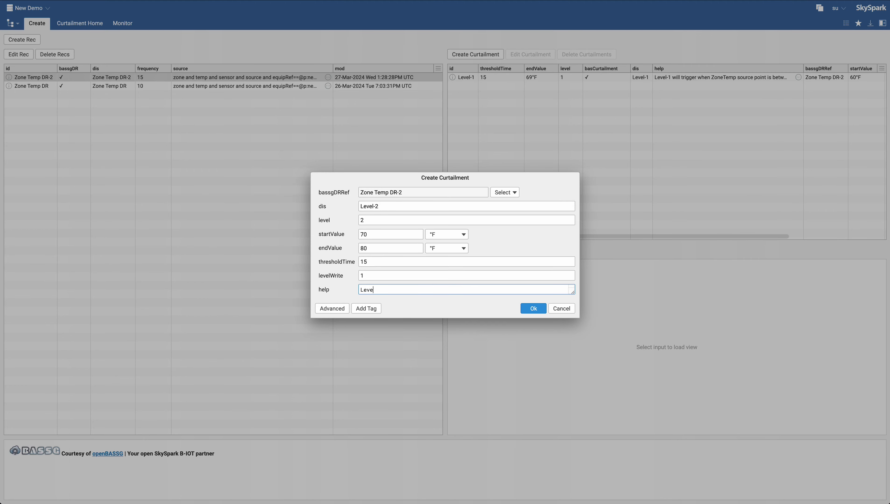
{"action": "type", "text": "l-2 will trigger when ZoneTemp source point is bet"}
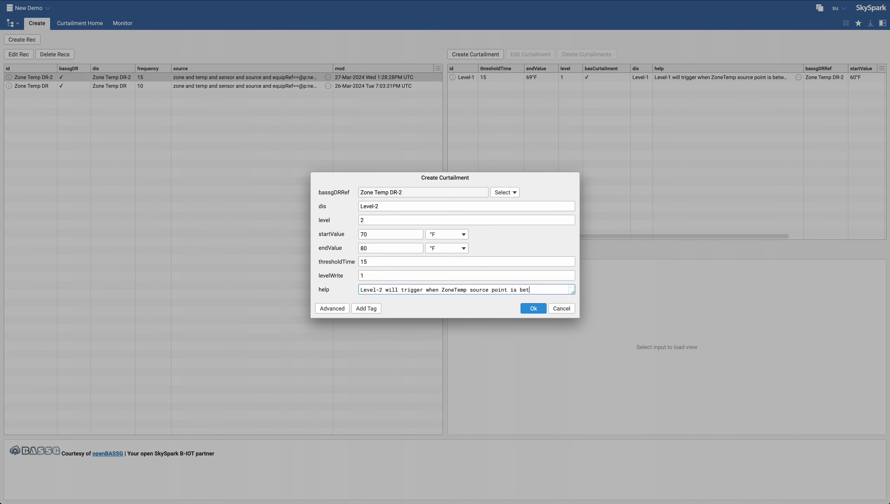
{"action": "type", "text": "ween 70 and 80 for 15"}
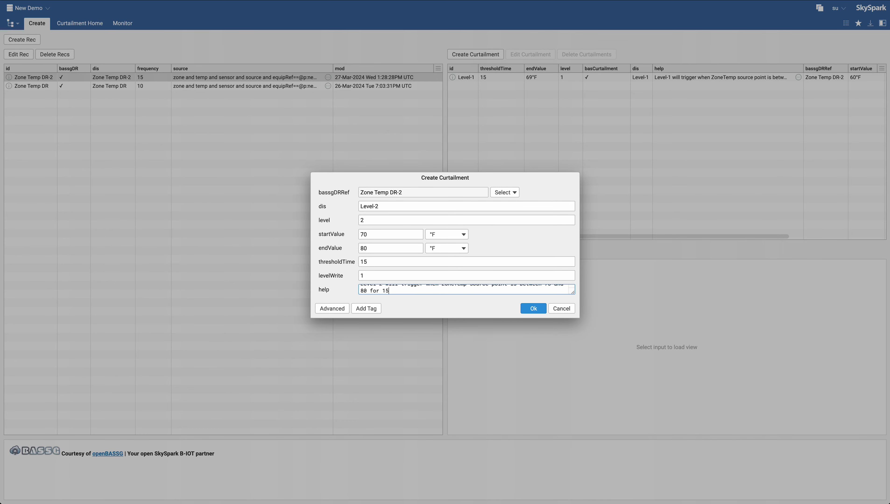
{"action": "type", "text": "mins or longer"}
{"action": "left_click_drag", "start_coordinate": [574, 294], "coordinate": [570, 305]}
{"action": "left_click", "coordinate": [539, 315]}
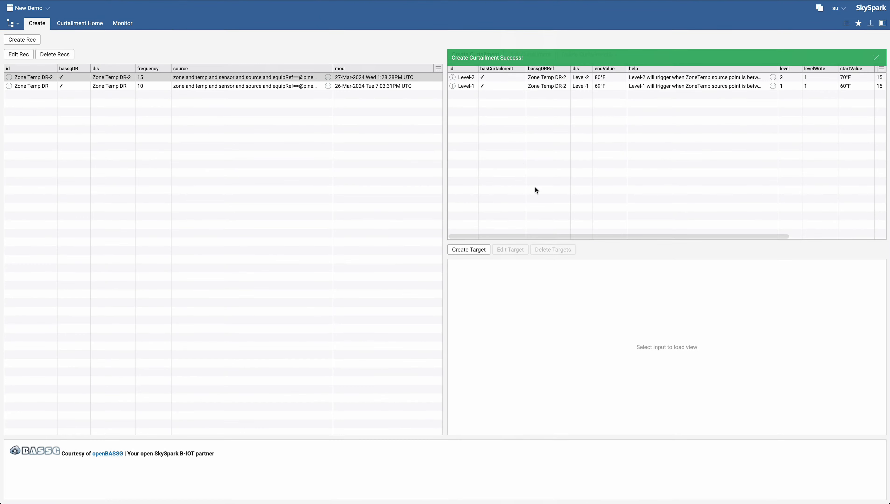
- Create a new target for the Level-1 curtailment, referencing Level-1, and name it AHUs
{"action": "left_click", "coordinate": [474, 85]}
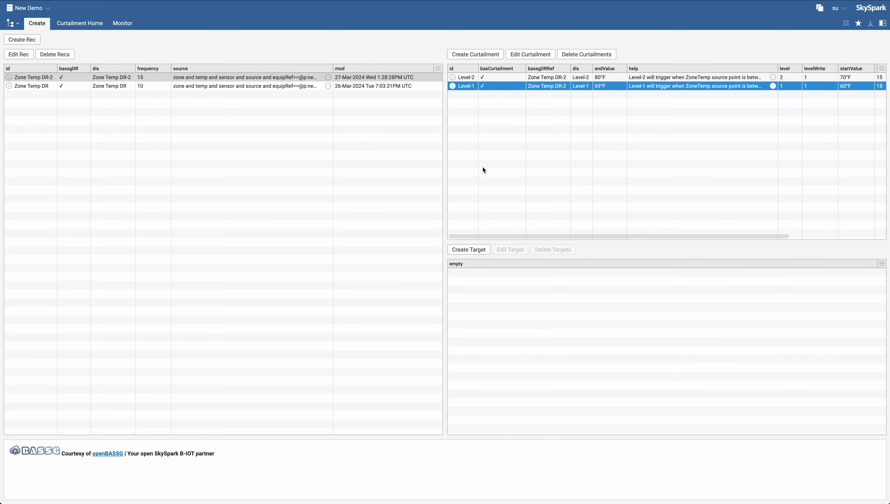
{"action": "left_click", "coordinate": [466, 249]}
{"action": "left_click", "coordinate": [509, 213]}
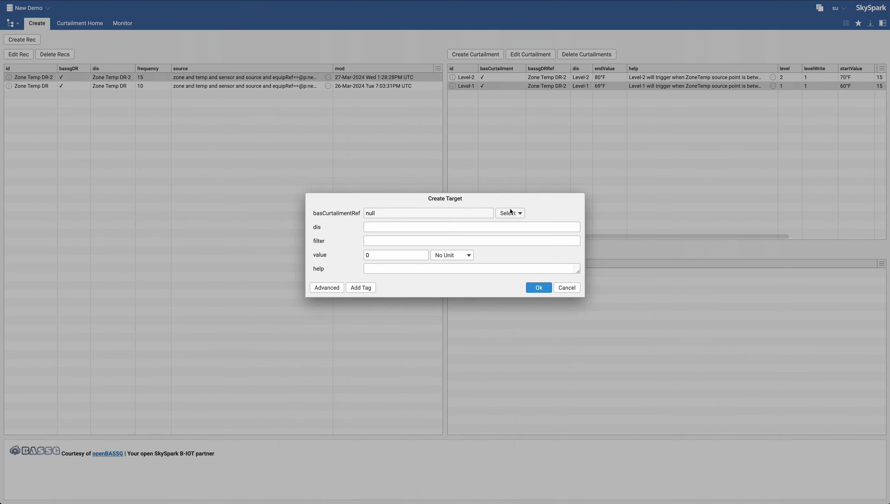
{"action": "double_click", "coordinate": [527, 271]}
{"action": "left_click", "coordinate": [408, 230]}
{"action": "type", "text": "AHUs"}
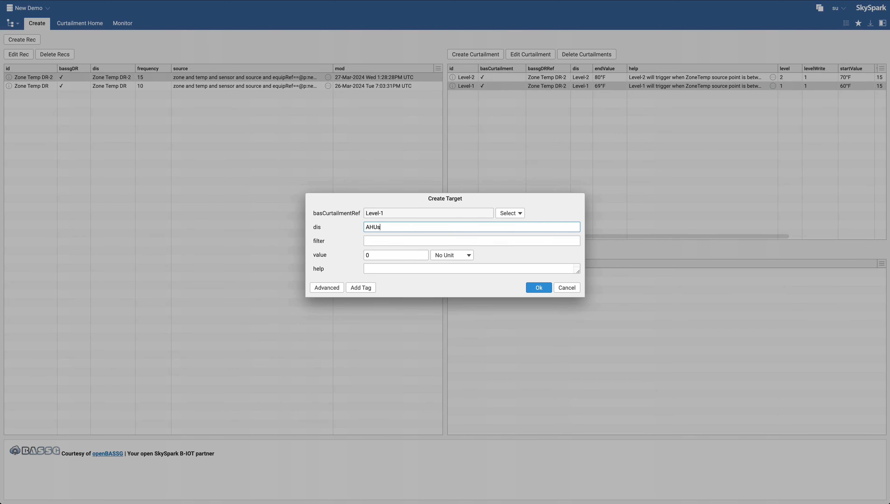
{"action": "left_click", "coordinate": [430, 243]}
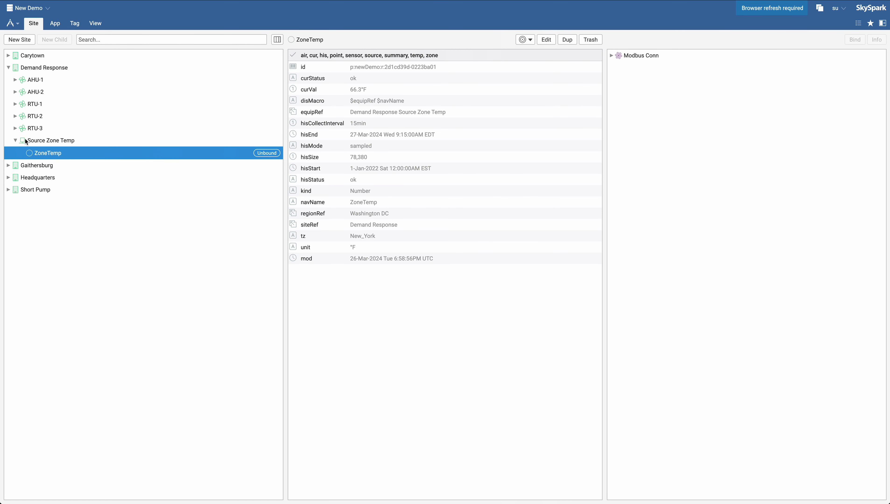
- Expand AHU-1 and AHU-2 under the Demand Response site to inspect their zone temperature setpoint points
{"action": "left_click", "coordinate": [15, 140]}
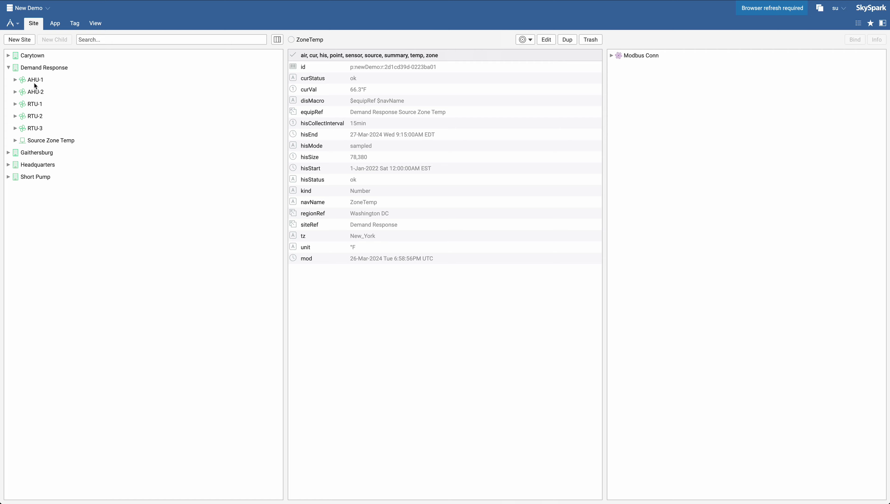
{"action": "left_click", "coordinate": [33, 83]}
{"action": "left_click", "coordinate": [31, 91]}
{"action": "left_click", "coordinate": [15, 80]}
{"action": "left_click", "coordinate": [15, 105]}
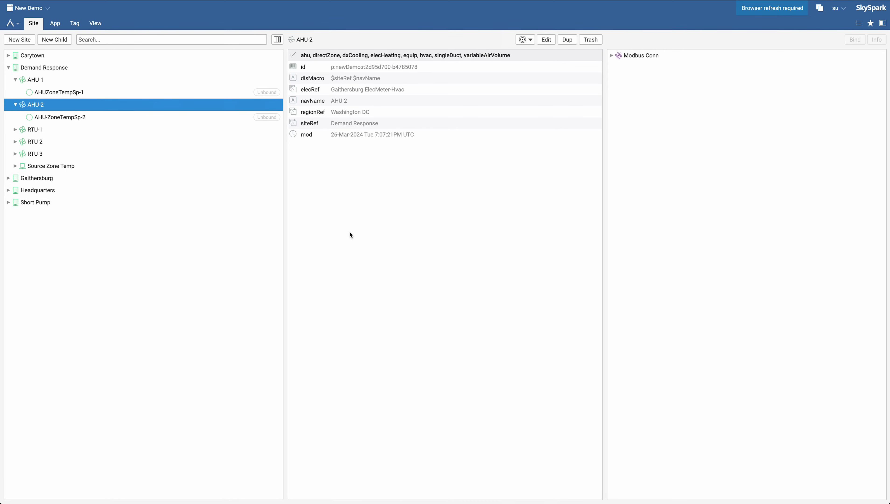
- In the Shell, run the query 'zone and temp and sp and target and equipRef->ahu' and copy it
{"action": "key", "text": "ctrl+grave"}
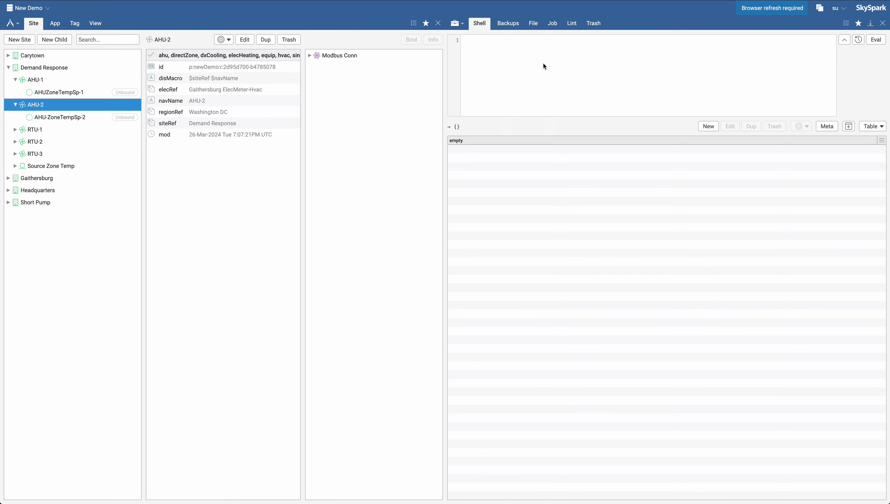
{"action": "type", "text": "zone and temp and sp"}
{"action": "key", "text": "ctrl+Return"}
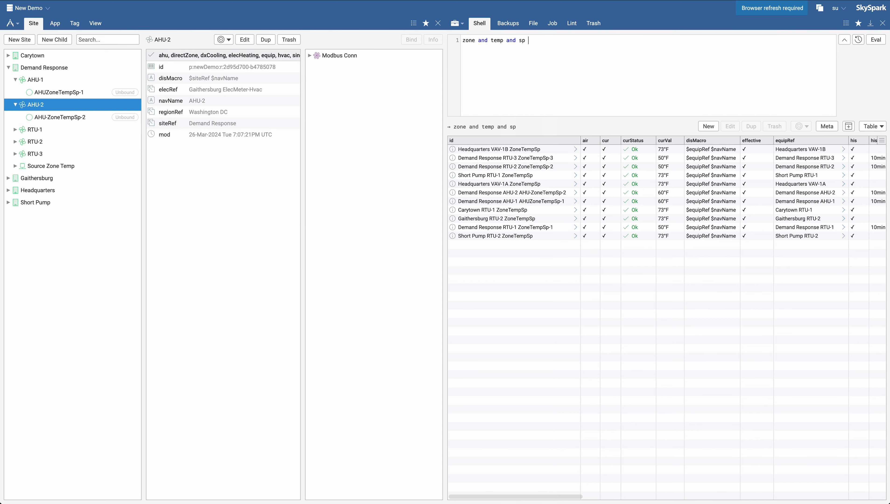
{"action": "type", "text": "and "}
{"action": "type", "text": "target"}
{"action": "key", "text": "ctrl+Return"}
{"action": "type", "text": "and equip"}
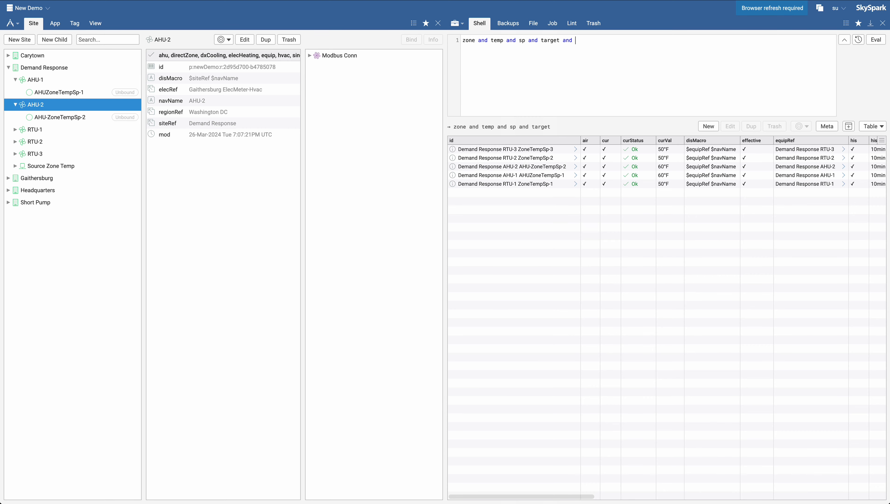
{"action": "type", "text": "f->ahu"}
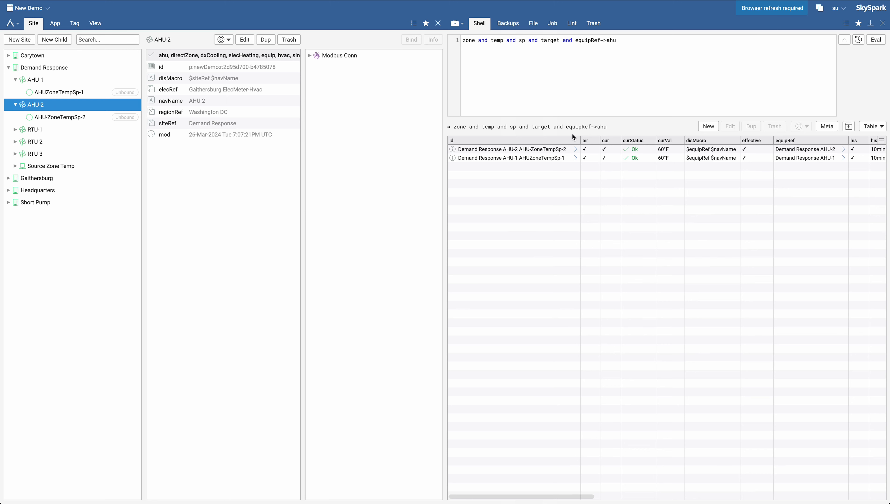
{"action": "key", "text": "ctrl+a"}
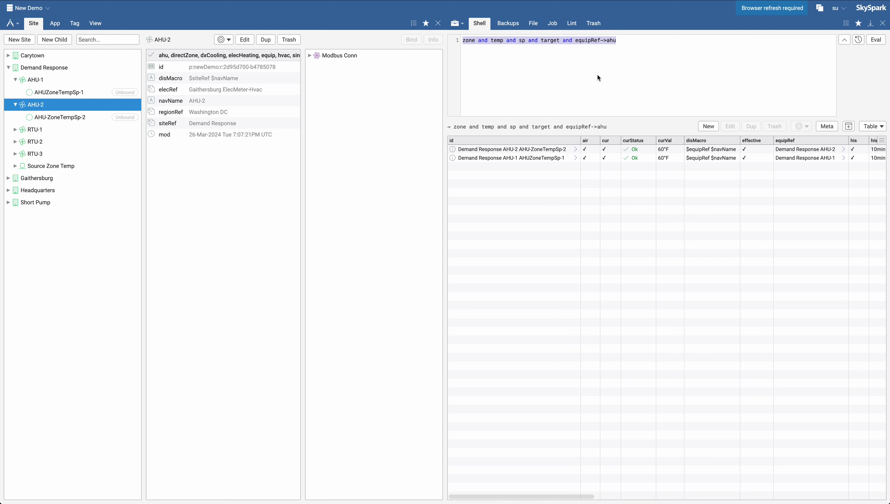
{"action": "key", "text": "ctrl+c"}
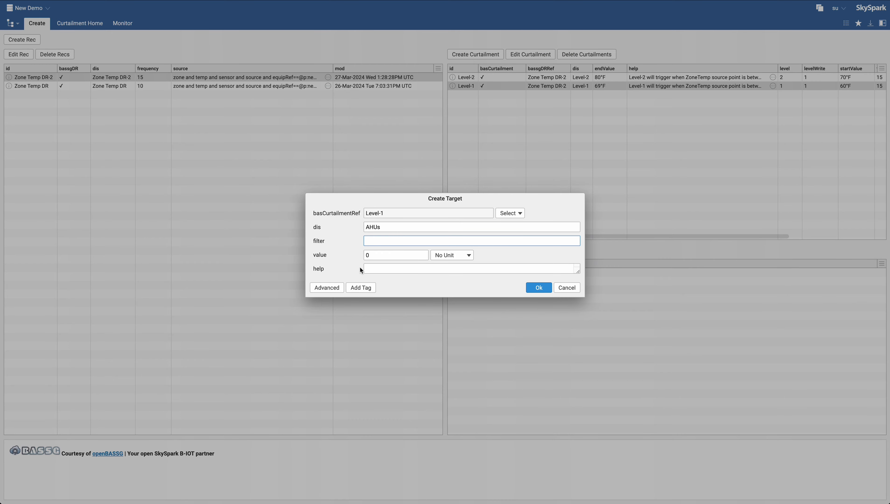
- Paste the copied query as the AHUs target's filter
{"action": "key", "text": "ctrl+v"}
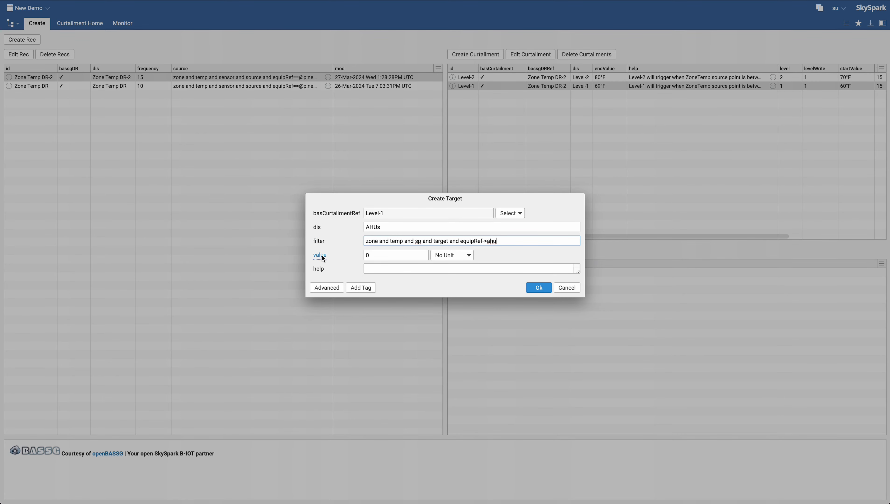
{"action": "left_click_drag", "start_coordinate": [365, 242], "coordinate": [524, 247]}
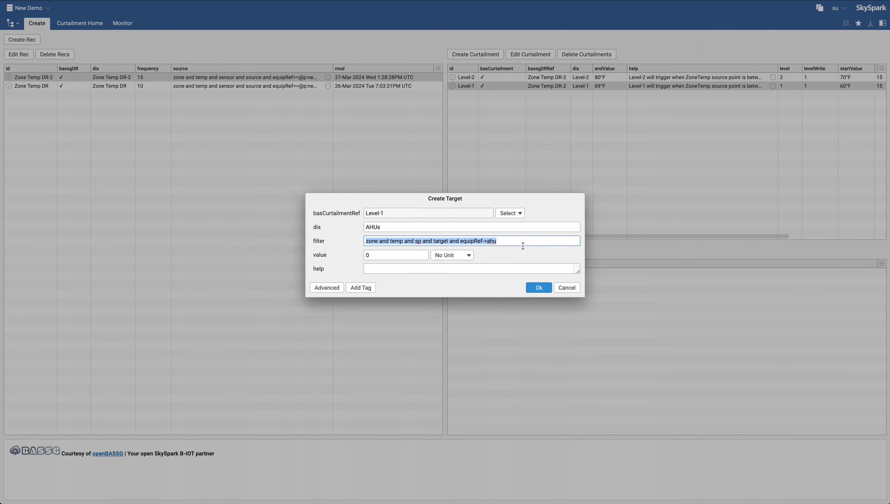
{"action": "left_click", "coordinate": [521, 243]}
- Set the AHUs target's value to 70 °F
{"action": "left_click", "coordinate": [387, 259]}
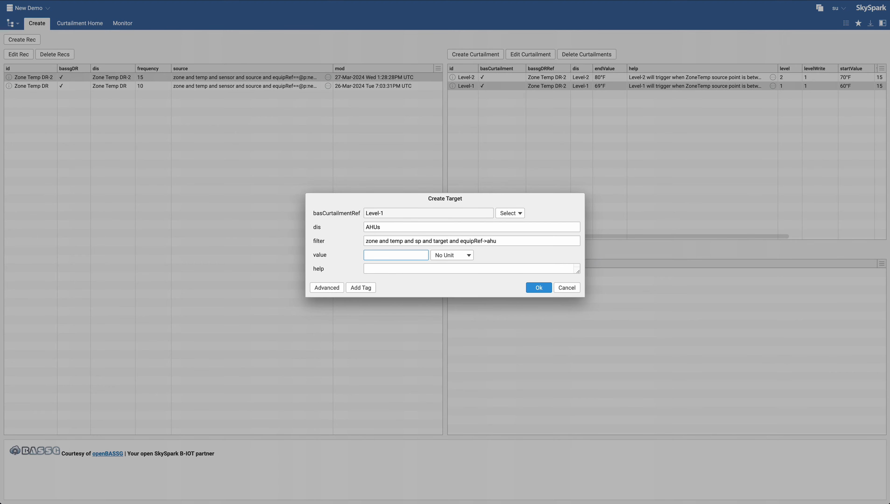
{"action": "type", "text": "70"}
{"action": "left_click", "coordinate": [438, 255]}
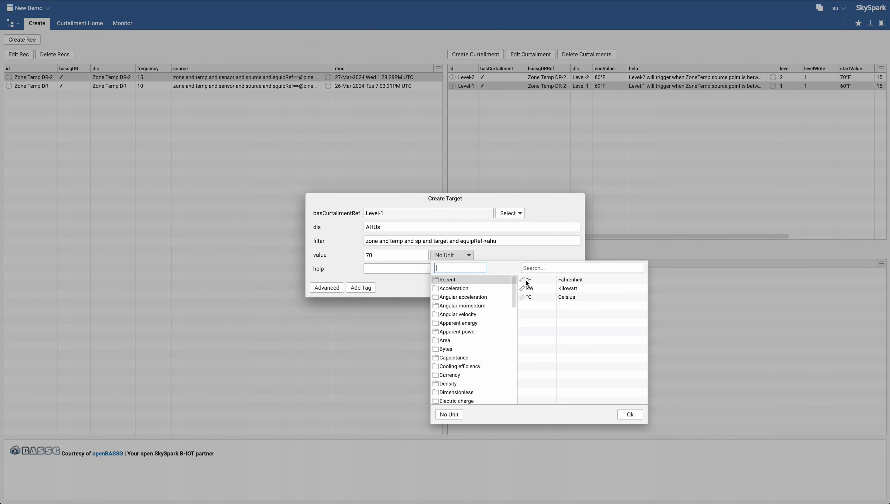
{"action": "double_click", "coordinate": [526, 280]}
- Enter the help text 'AHUs target will write 70 to all ZoneTemp setpoints under AHUs' and save the target
{"action": "left_click", "coordinate": [371, 268]}
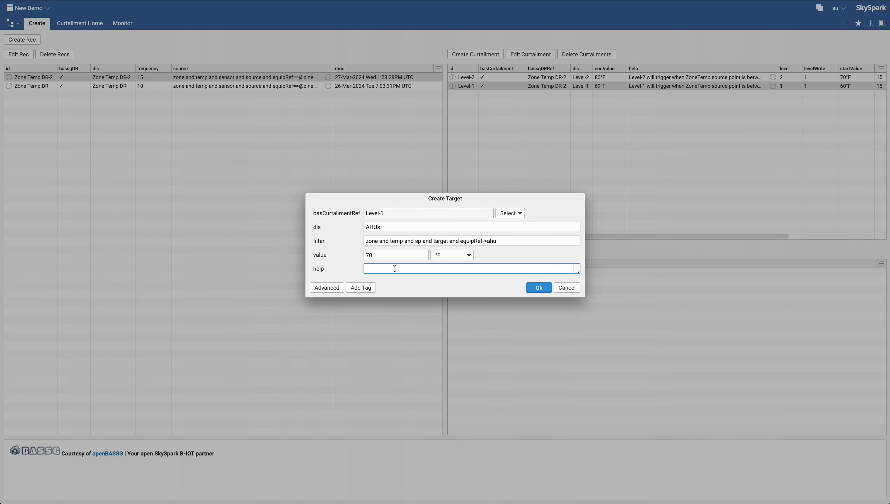
{"action": "type", "text": "AHUs target will write 70 to all zone"}
{"action": "key", "text": "BackSpace"}
{"action": "key", "text": "BackSpace"}
{"action": "type", "text": "ZonetE"}
{"action": "type", "text": "Temp "}
{"action": "type", "text": "setpoints "}
{"action": "type", "text": "under"}
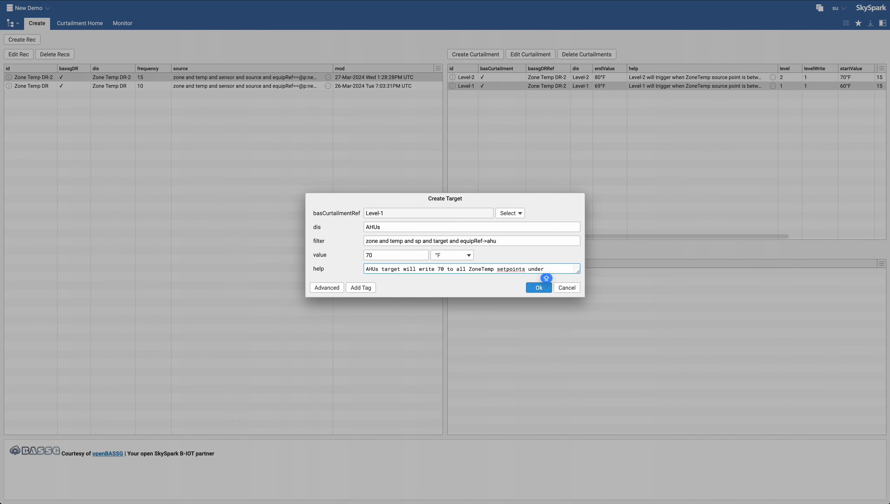
{"action": "type", "text": " AHUs"}
{"action": "left_click", "coordinate": [528, 286]}
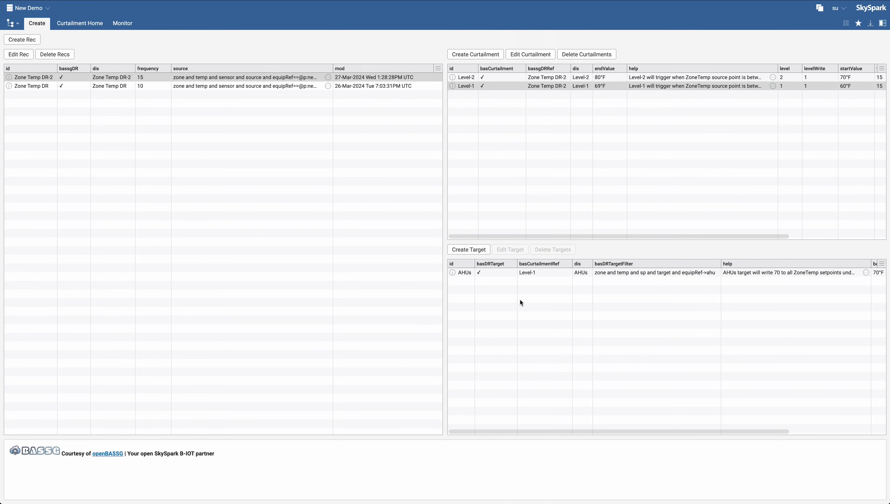
- Create another target referencing the Level-1 curtailment and name it RTUs
{"action": "left_click", "coordinate": [478, 253]}
{"action": "left_click", "coordinate": [509, 213]}
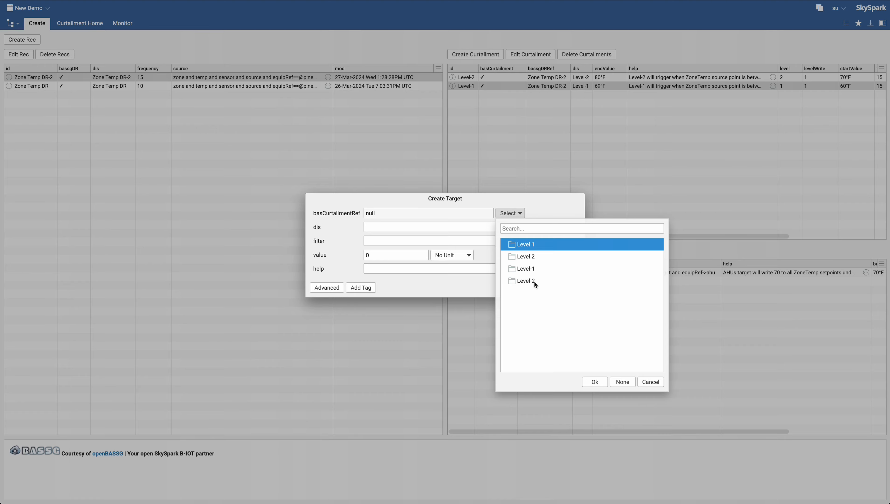
{"action": "left_click", "coordinate": [534, 282]}
{"action": "double_click", "coordinate": [532, 268]}
{"action": "left_click", "coordinate": [407, 230]}
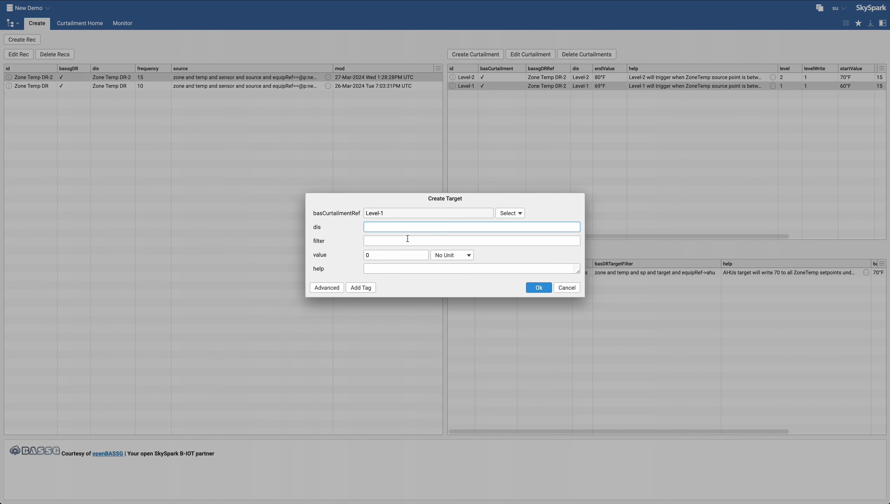
{"action": "type", "text": "RTUs"}
{"action": "left_click", "coordinate": [410, 241]}
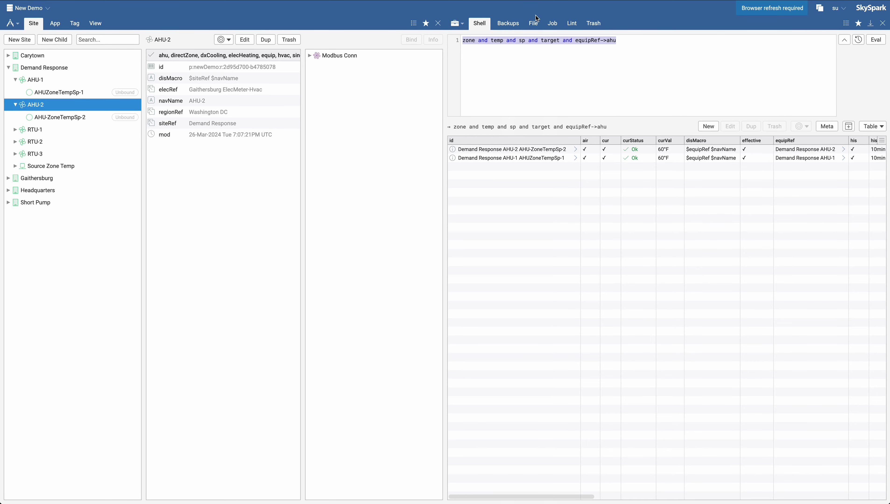
- Change the Shell query to 'equipRef->rtu', run it, copy it, and paste it as the RTUs target's filter
{"action": "left_click", "coordinate": [640, 51]}
{"action": "double_click", "coordinate": [614, 40]}
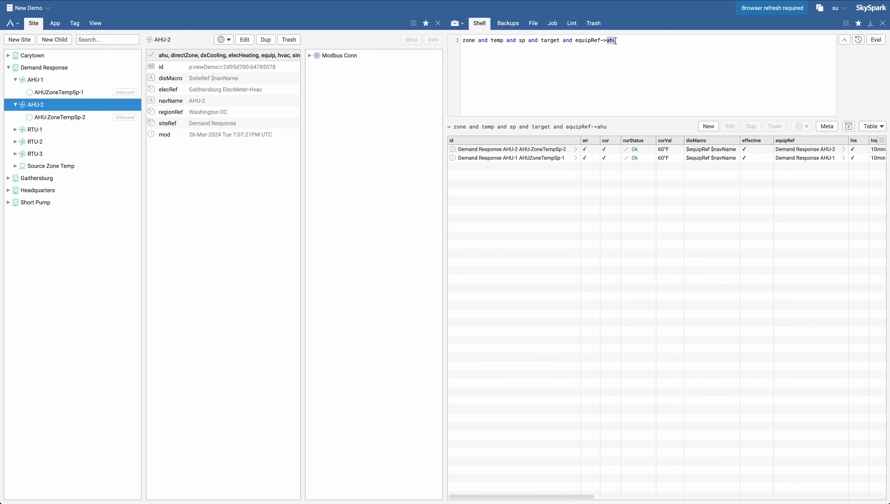
{"action": "type", "text": "rtu"}
{"action": "key", "text": "ctrl+Return"}
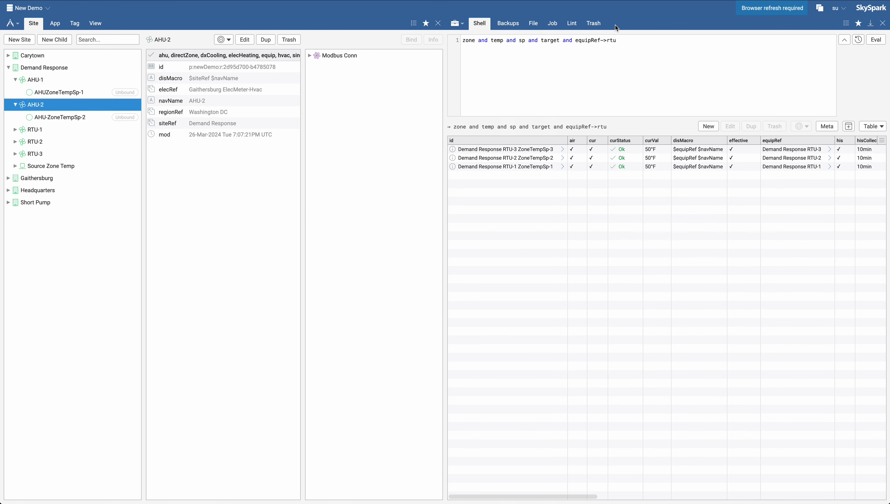
{"action": "key", "text": "ctrl+a"}
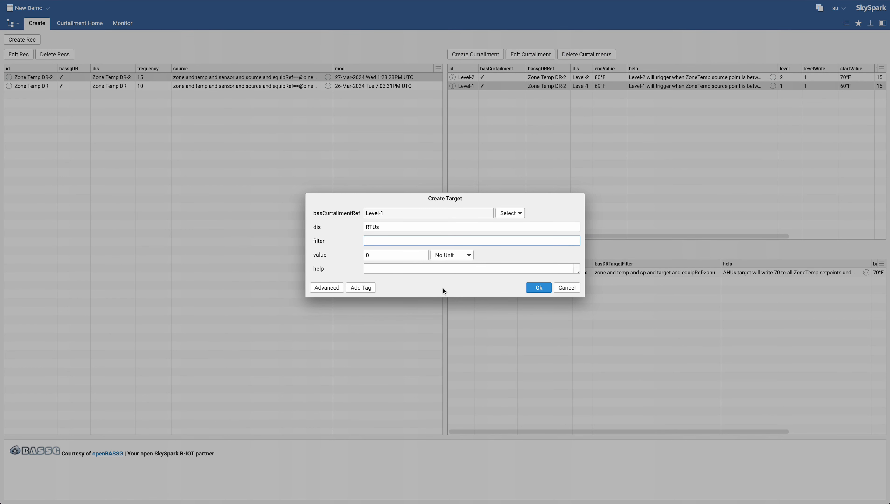
{"action": "key", "text": "ctrl+v"}
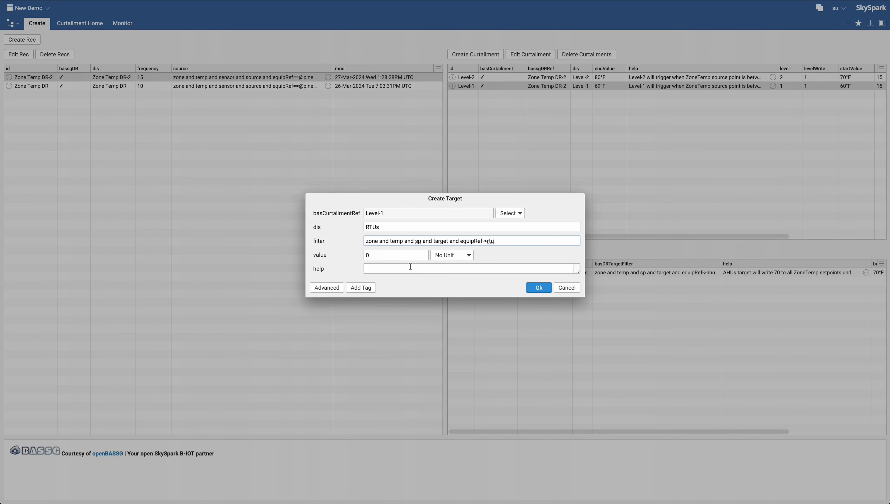
- Set the RTUs target's value to 60 °F
{"action": "left_click", "coordinate": [374, 254]}
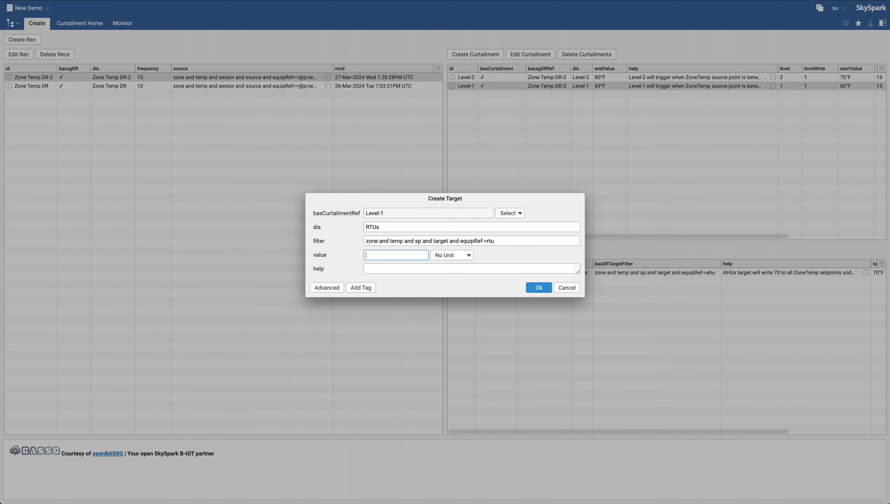
{"action": "type", "text": "60"}
{"action": "left_click", "coordinate": [454, 259]}
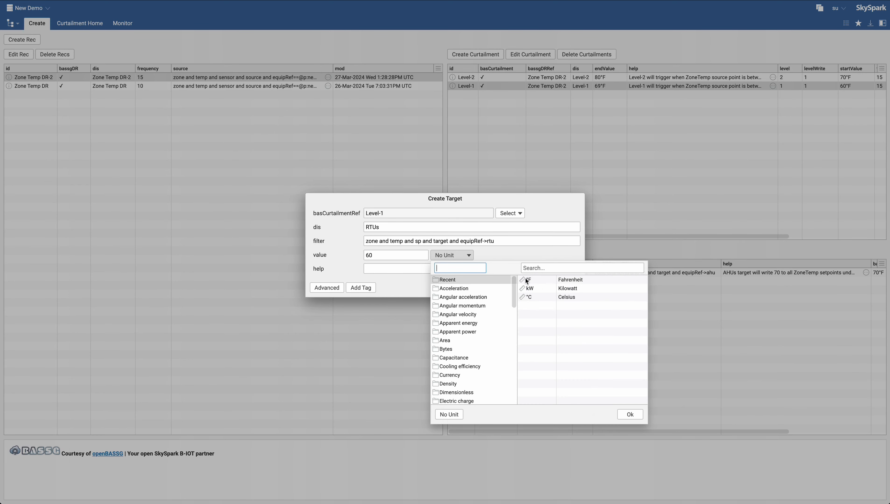
{"action": "left_click", "coordinate": [526, 281]}
- Enter the help text 'RTUS target will do....' and save the RTUs target
{"action": "left_click", "coordinate": [399, 269]}
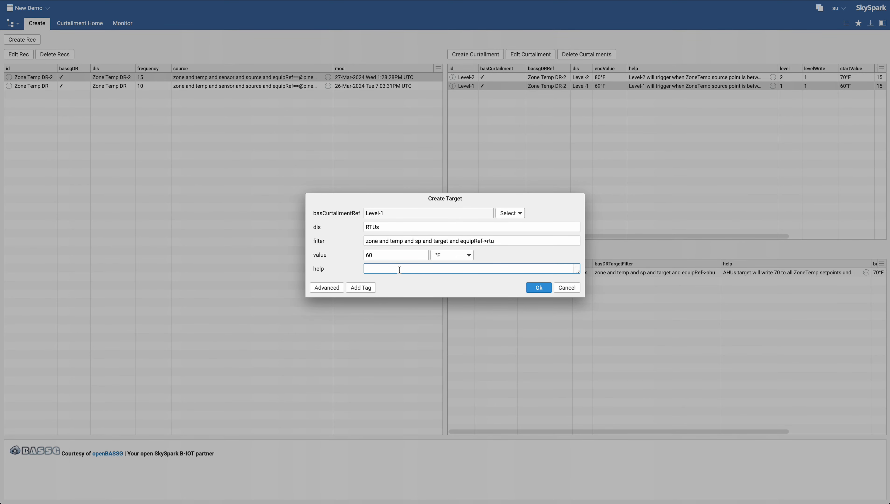
{"action": "type", "text": "RTUS target will do...."}
{"action": "left_click", "coordinate": [542, 287]}
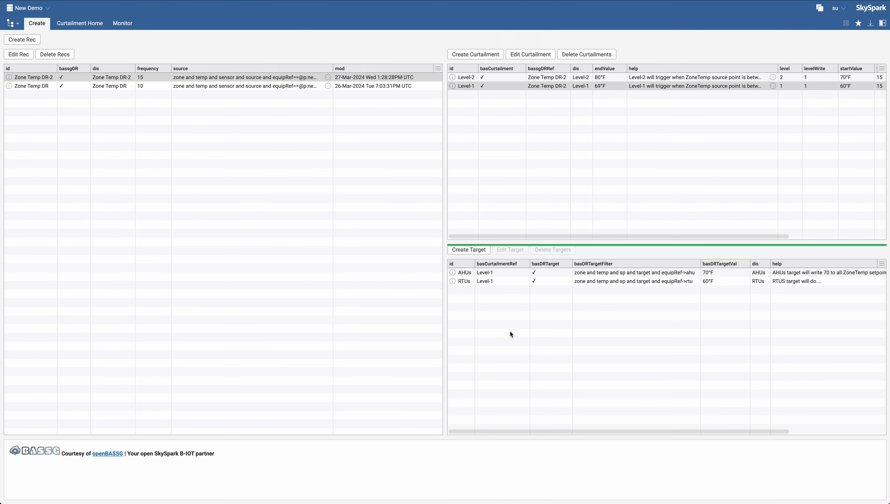
{"action": "left_click", "coordinate": [490, 77]}
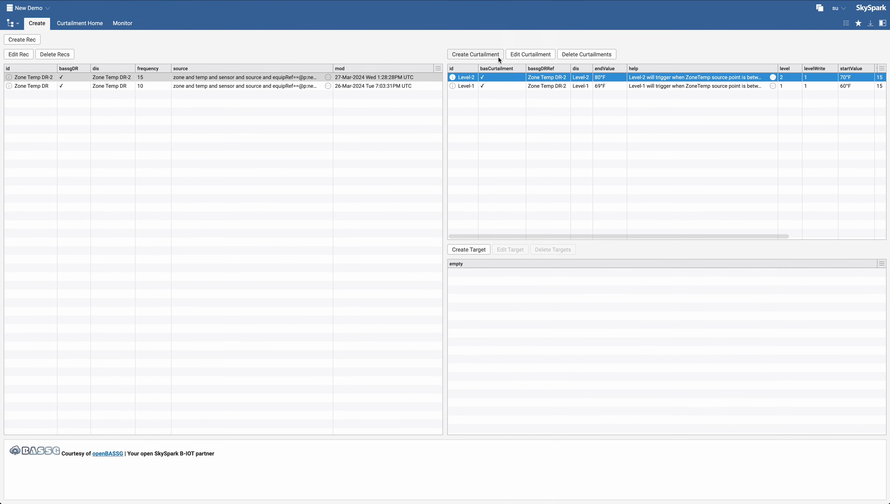
{"action": "left_click", "coordinate": [482, 55]}
{"action": "left_click", "coordinate": [504, 195]}
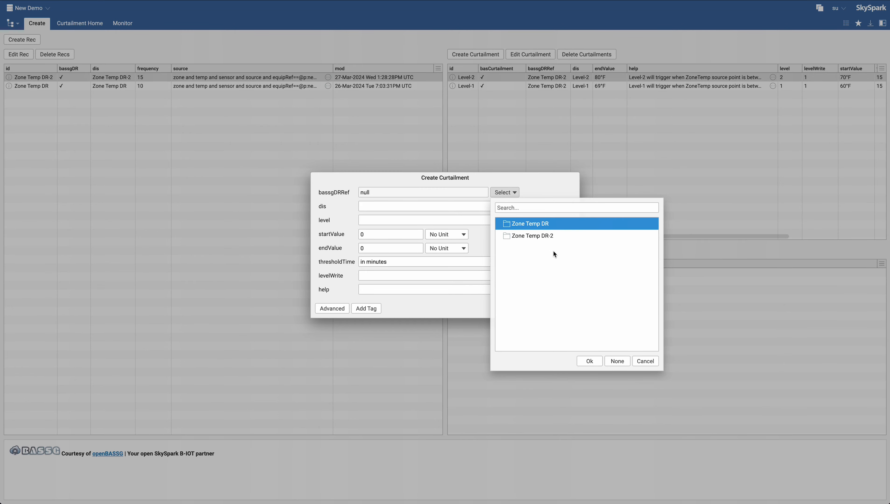
{"action": "double_click", "coordinate": [539, 236]}
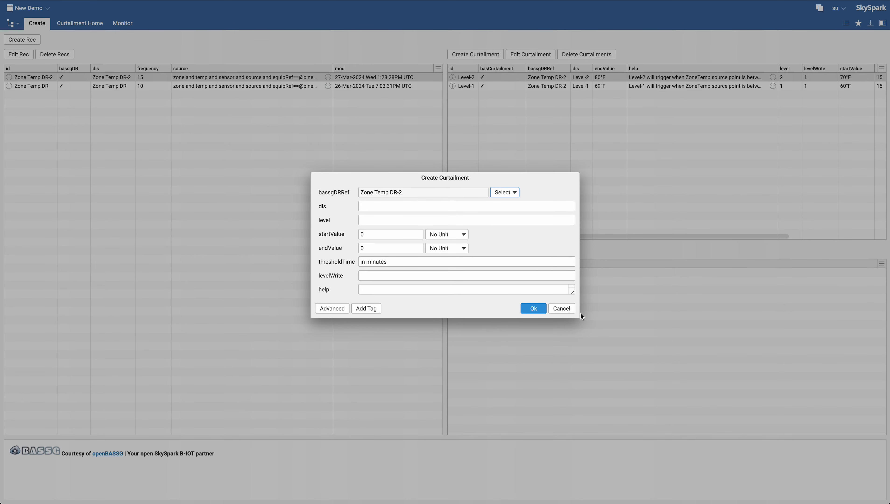
{"action": "left_click", "coordinate": [561, 309]}
- Create a new target referencing the Level-2 curtailment and name it AHUs
{"action": "left_click", "coordinate": [488, 79]}
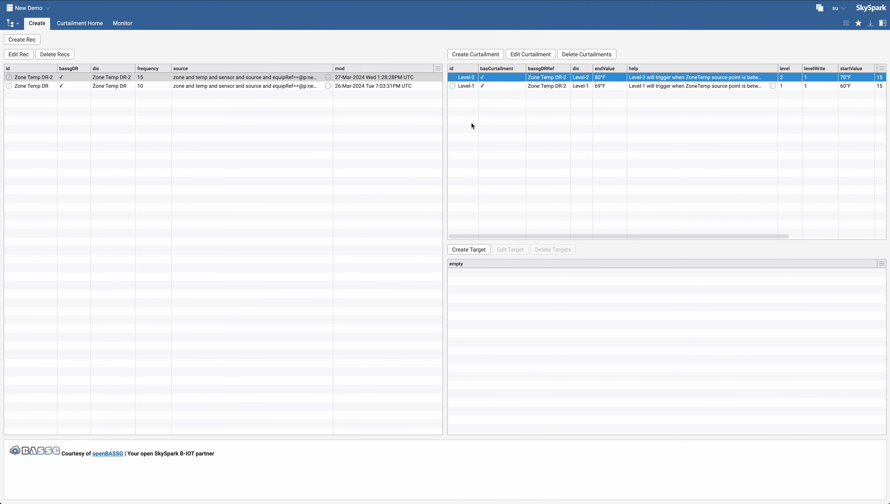
{"action": "left_click", "coordinate": [468, 251]}
{"action": "left_click", "coordinate": [509, 212]}
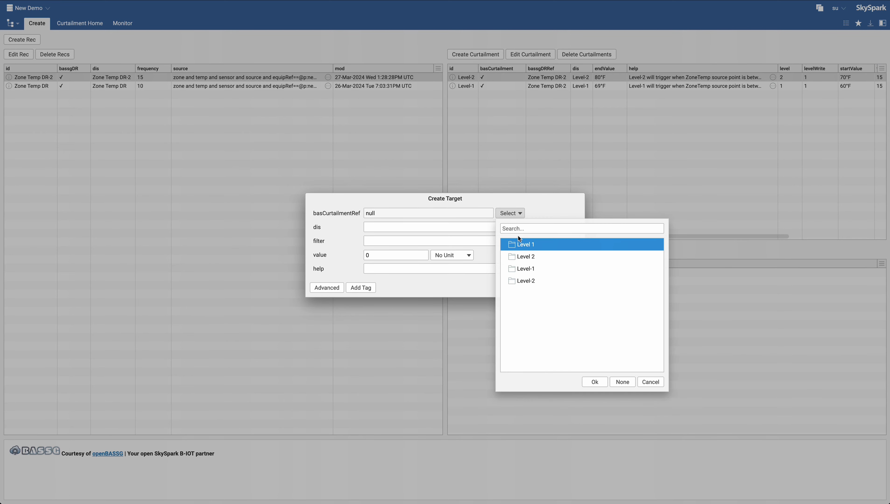
{"action": "double_click", "coordinate": [528, 281]}
{"action": "left_click", "coordinate": [375, 228]}
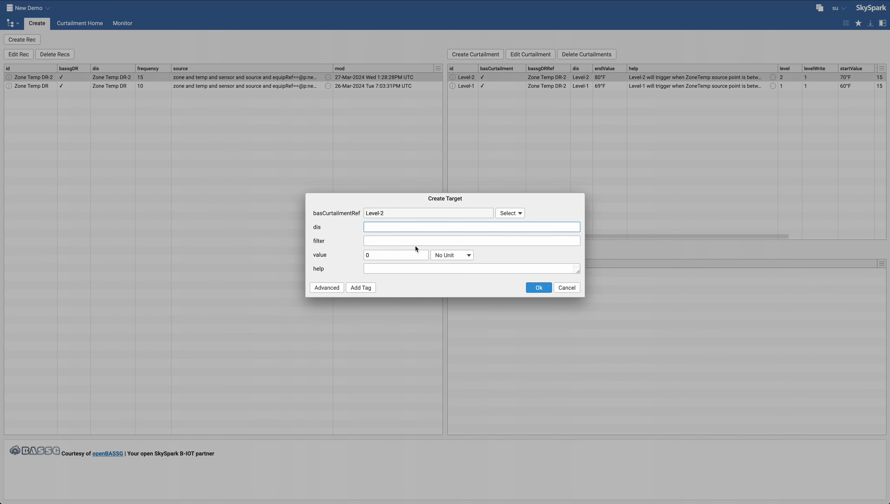
{"action": "type", "text": "AHUs"}
- Paste the copied filter into the AHUs target and change its equipment reference to 'equipRef->ahu'
{"action": "left_click", "coordinate": [371, 243]}
{"action": "type", "text": "zone and temp and sp and target and equipRef->rtu"}
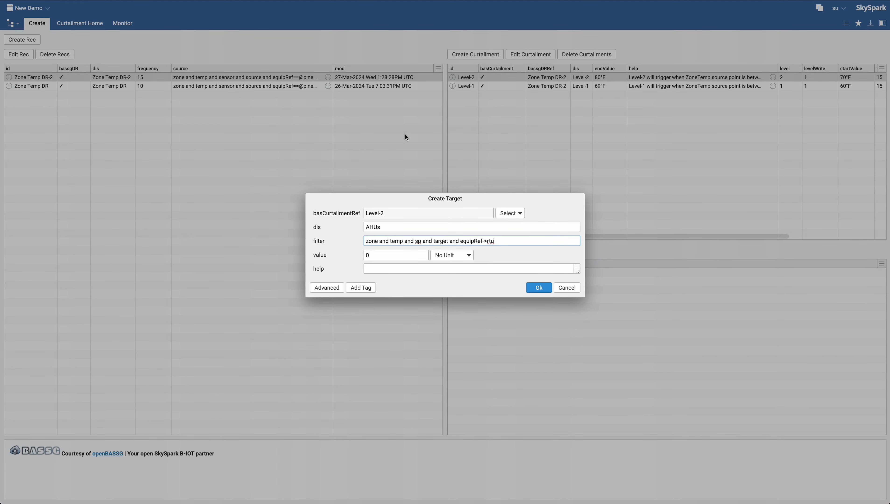
{"action": "double_click", "coordinate": [492, 240]}
{"action": "type", "text": "ahu"}
- Set the AHUs target's value to 80 °F
{"action": "left_click", "coordinate": [377, 257]}
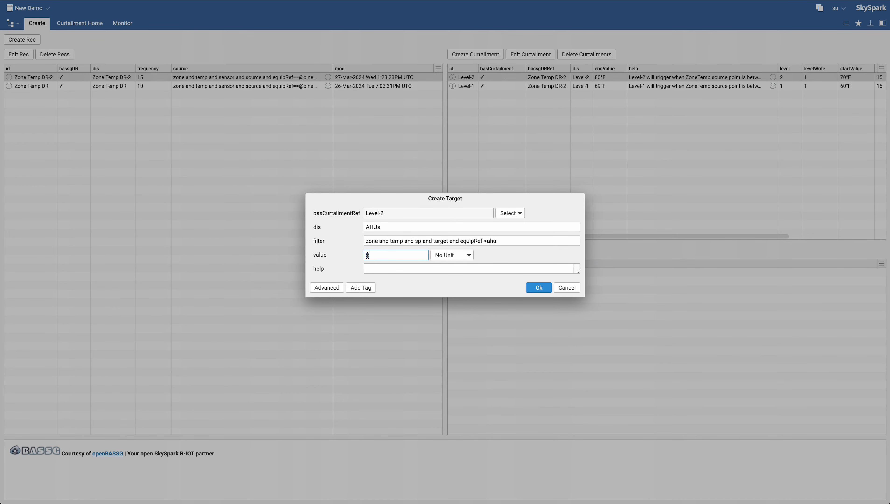
{"action": "key", "text": "BackSpace"}
{"action": "type", "text": "80"}
{"action": "left_click", "coordinate": [449, 255]}
{"action": "double_click", "coordinate": [533, 278]}
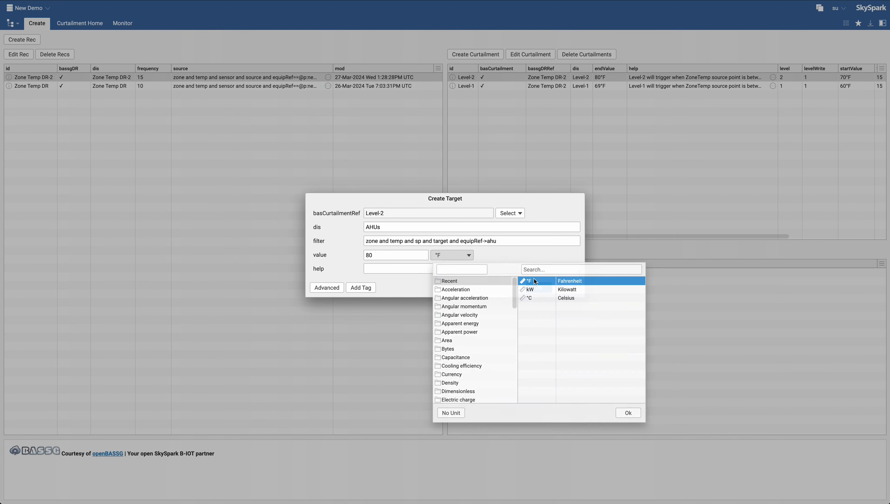
- Enter the help text '...' and save the AHUs target
{"action": "left_click", "coordinate": [421, 271]}
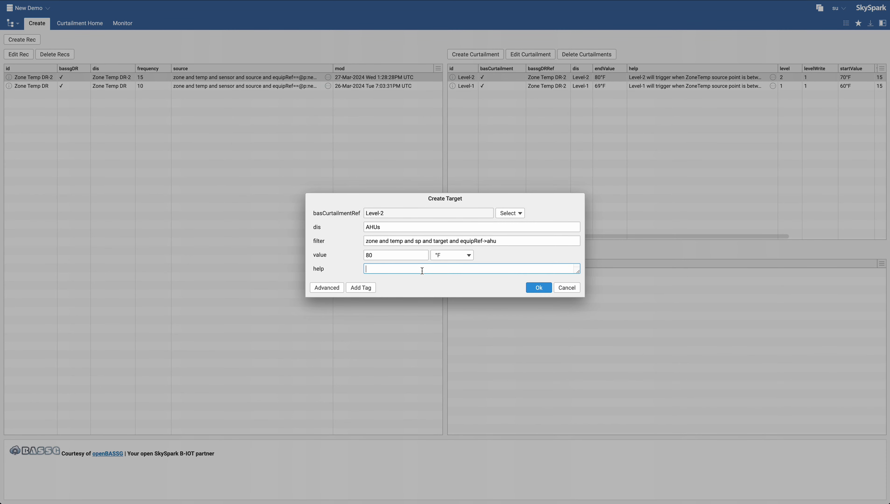
{"action": "type", "text": "..."}
{"action": "left_click", "coordinate": [537, 288]}
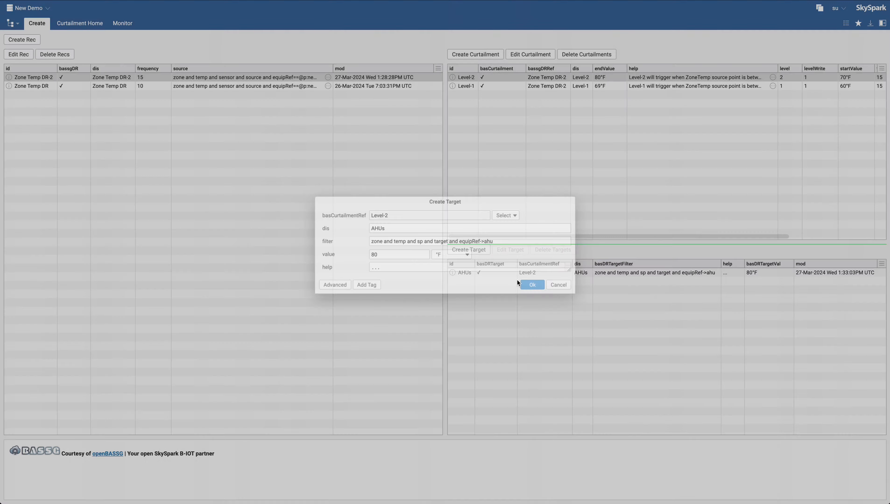
- Create another target referencing the Level-2 curtailment and name it RTUs
{"action": "left_click", "coordinate": [486, 250]}
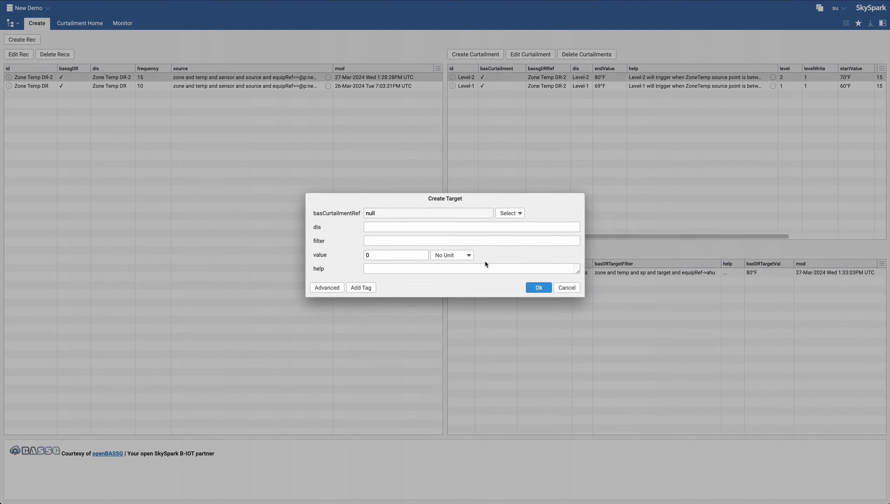
{"action": "left_click", "coordinate": [510, 212]}
{"action": "double_click", "coordinate": [529, 280]}
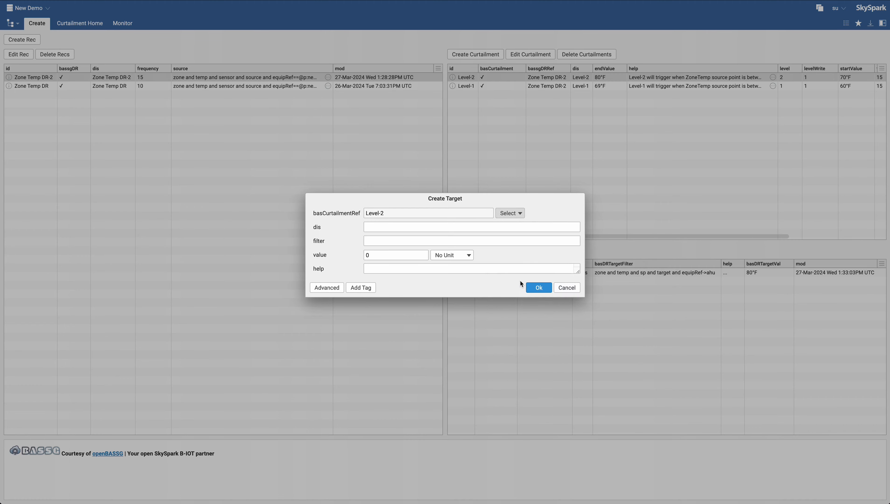
{"action": "left_click", "coordinate": [395, 227]}
{"action": "type", "text": "RTUs"}
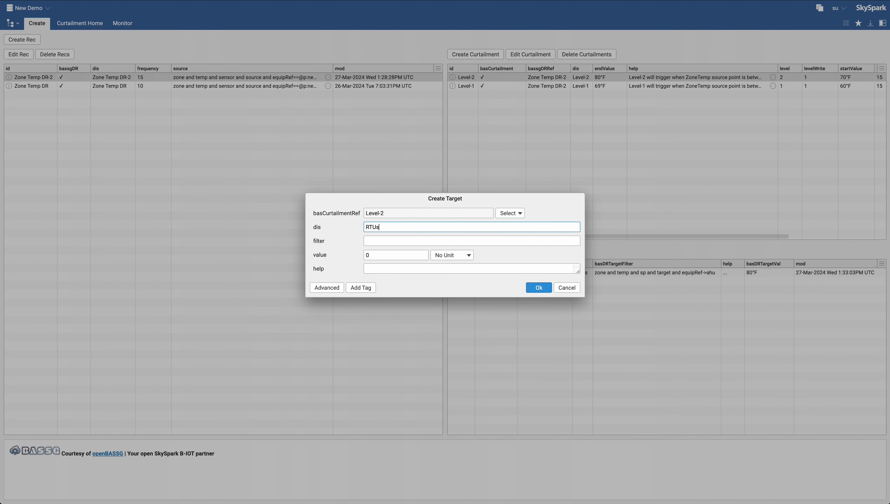
- Paste the filter 'zone and temp and sp and target and equipRef->rtu' and set the RTUs target's value to 70 °F
{"action": "left_click", "coordinate": [408, 239]}
{"action": "type", "text": "zone and temp and sp and target and equipRef->rtu"}
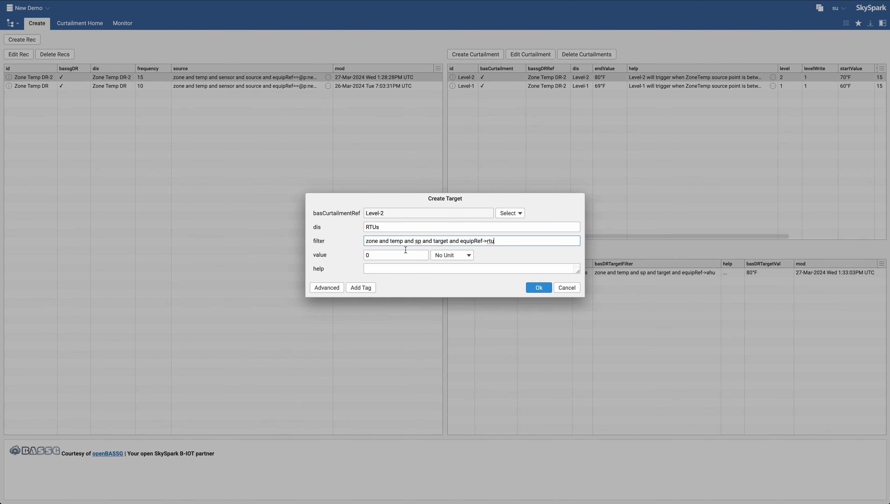
{"action": "left_click", "coordinate": [374, 255]}
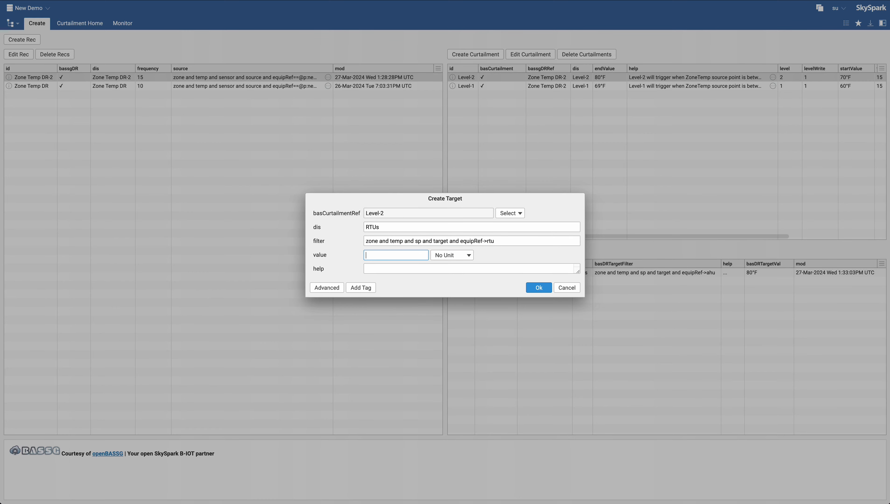
{"action": "type", "text": "70"}
{"action": "left_click", "coordinate": [460, 255]}
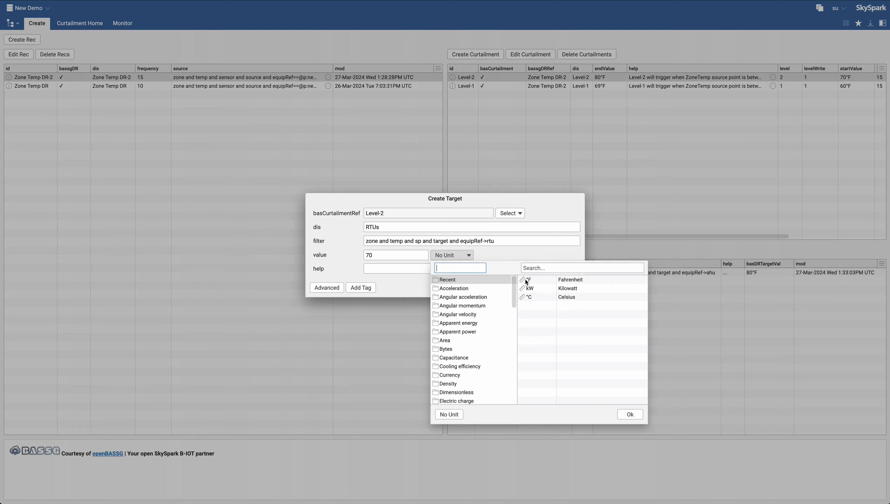
{"action": "left_click", "coordinate": [523, 280]}
- Enter the help text '...' and save the RTUs target
{"action": "left_click", "coordinate": [462, 268]}
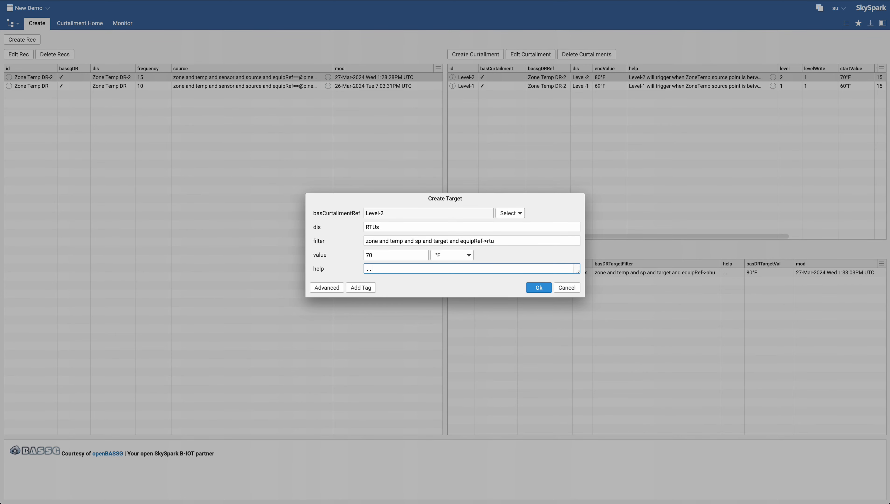
{"action": "left_click", "coordinate": [538, 288]}
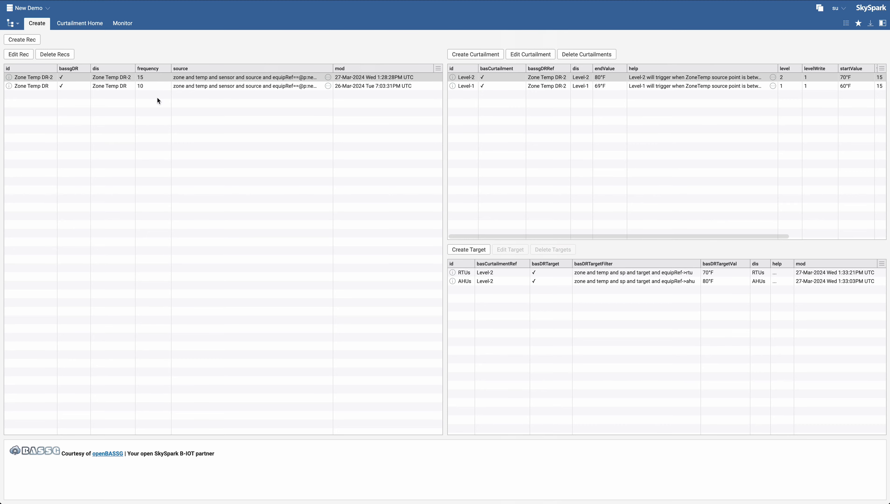
- Open the Curtailment Home view for Zone Temp DR-2 and review its chart and descriptions across previous days
{"action": "left_click", "coordinate": [135, 80]}
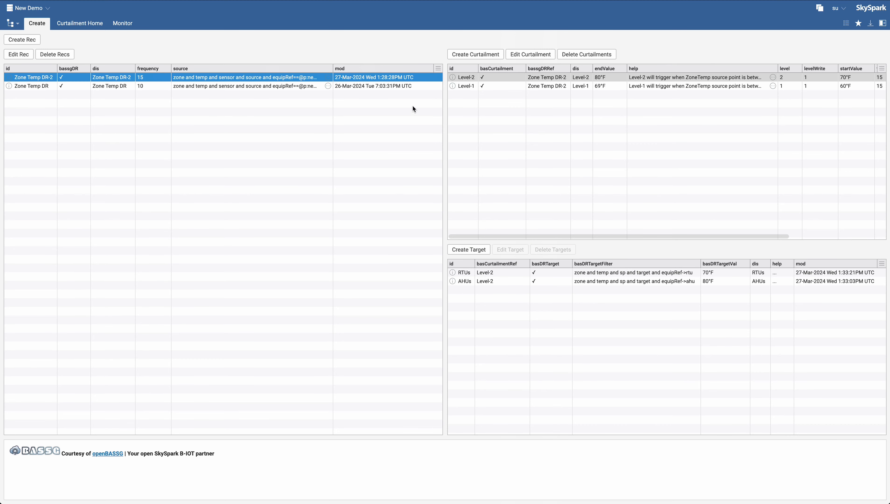
{"action": "left_click", "coordinate": [76, 26]}
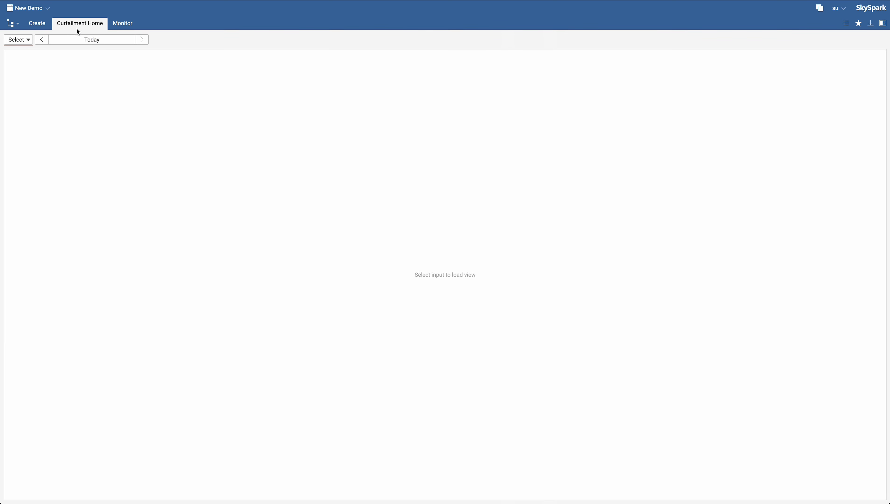
{"action": "left_click", "coordinate": [17, 40]}
{"action": "double_click", "coordinate": [56, 83]}
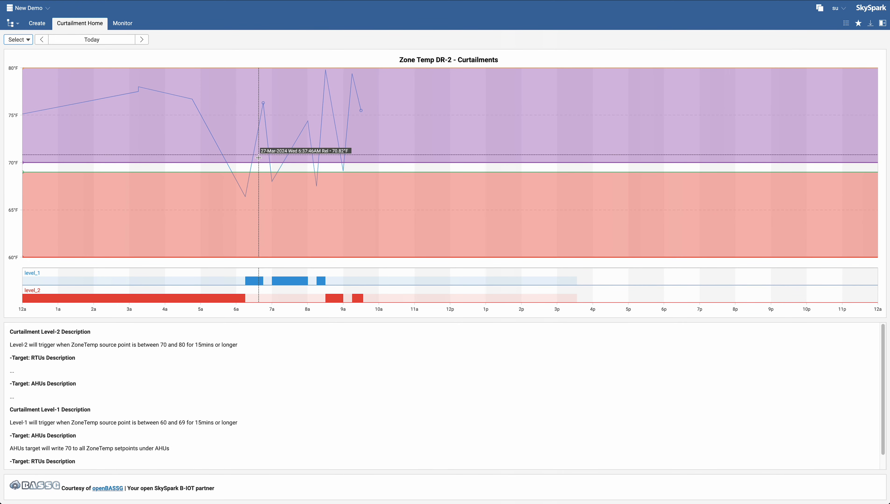
{"action": "scroll", "coordinate": [136, 407], "scroll_direction": "down", "scroll_amount": 1}
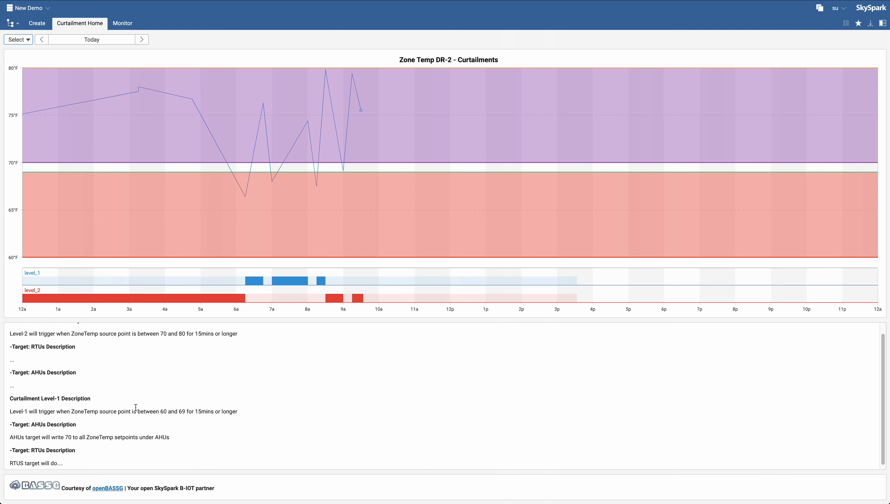
{"action": "scroll", "coordinate": [21, 343], "scroll_direction": "up", "scroll_amount": 1}
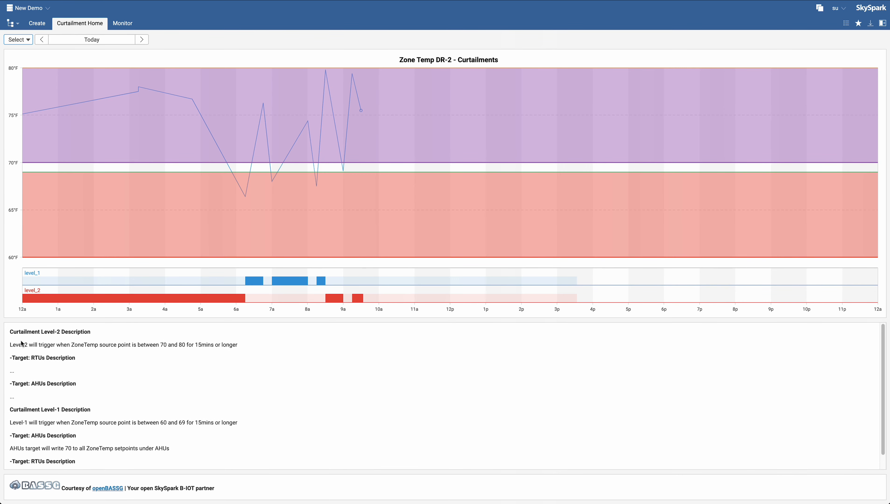
{"action": "scroll", "coordinate": [35, 354], "scroll_direction": "down", "scroll_amount": 1}
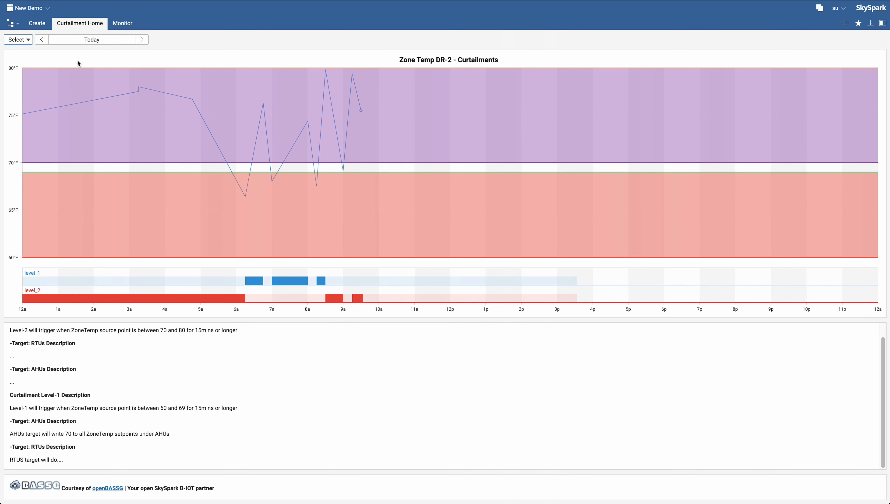
{"action": "left_click", "coordinate": [41, 40]}
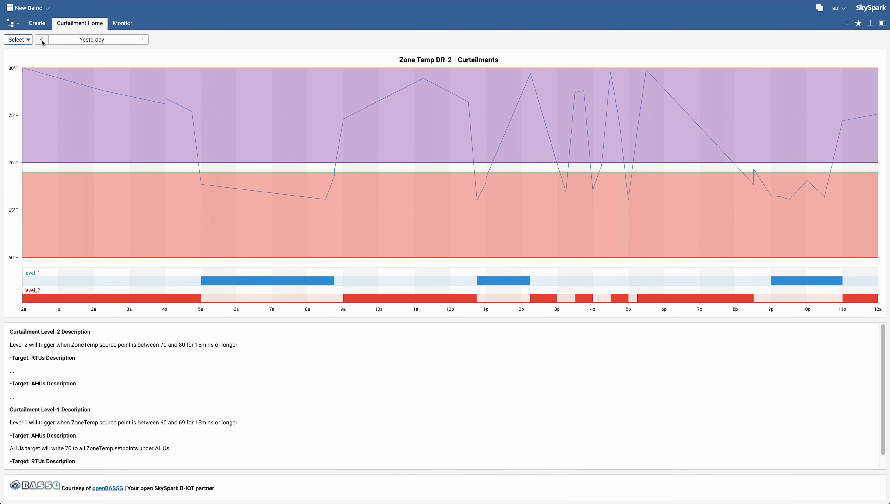
{"action": "left_click", "coordinate": [42, 39]}
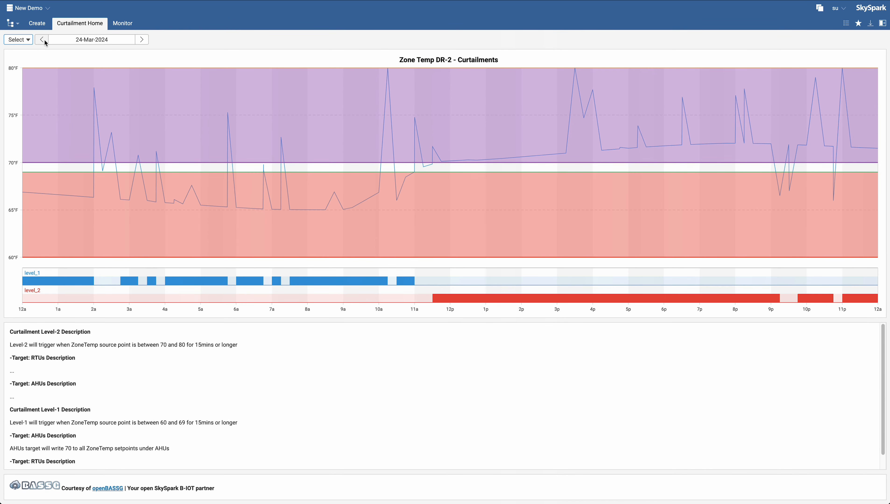
- Open the Monitor view for Zone Temp DR-2 and inspect its chart and log entries
{"action": "left_click", "coordinate": [129, 25]}
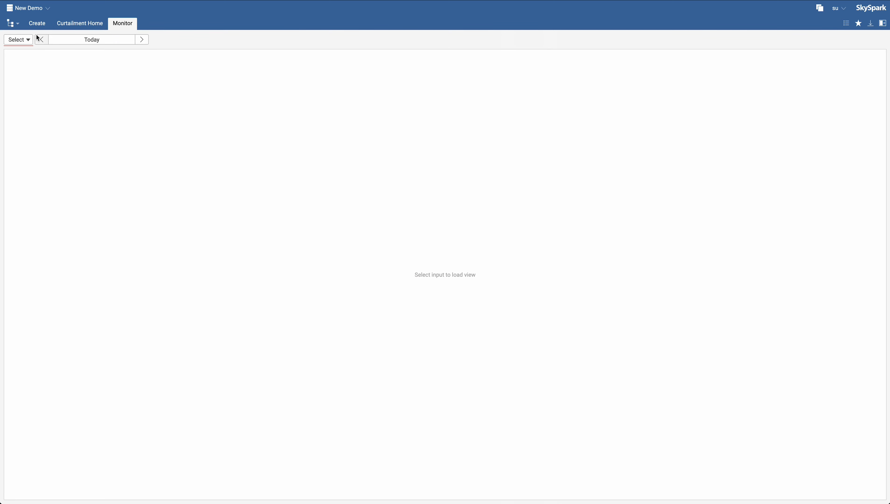
{"action": "left_click", "coordinate": [20, 42]}
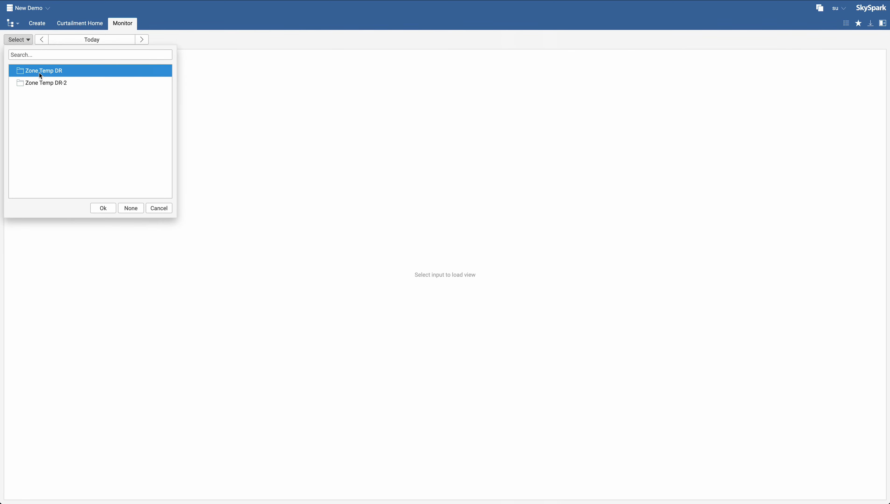
{"action": "double_click", "coordinate": [46, 83]}
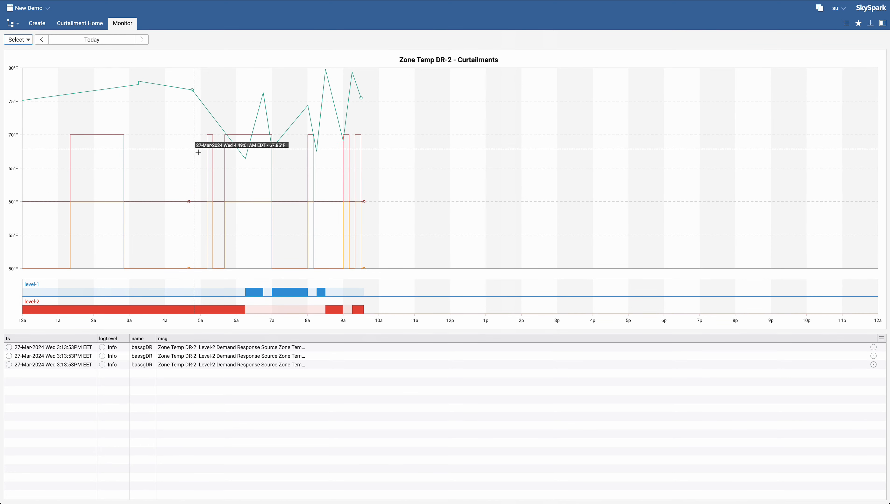
{"action": "left_click", "coordinate": [216, 348]}
{"action": "left_click", "coordinate": [221, 356]}
{"action": "left_click", "coordinate": [219, 366]}
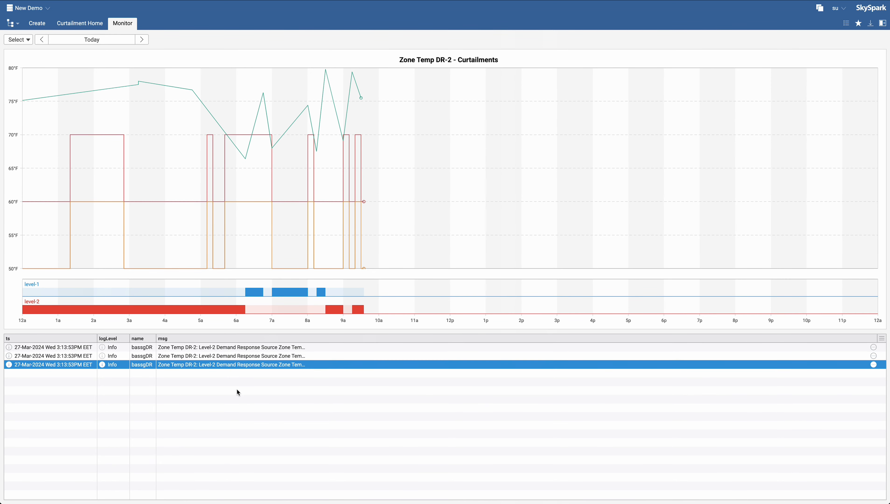
{"action": "left_click", "coordinate": [188, 397]}
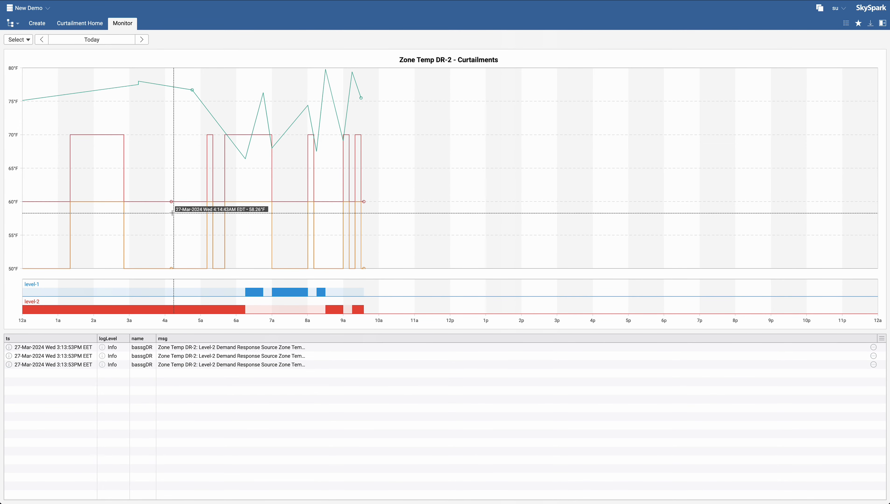
- Switch the Monitor view to Zone Temp DR and inspect its log messages
{"action": "left_click", "coordinate": [18, 39]}
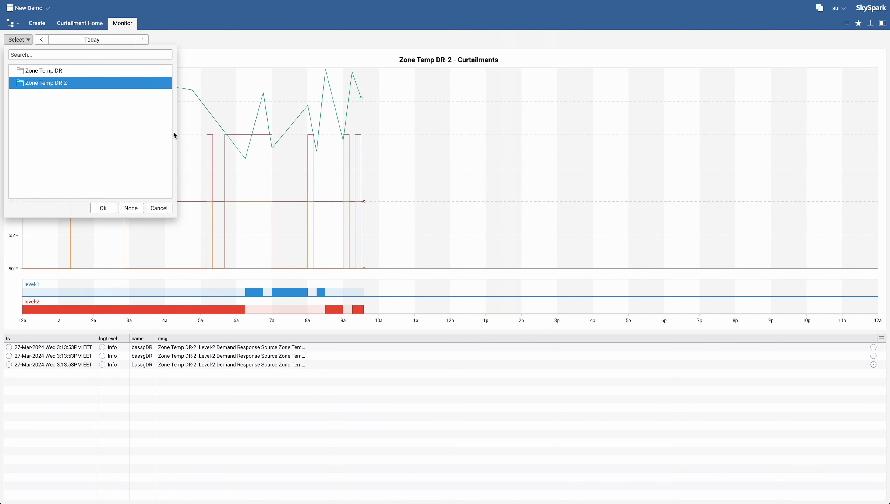
{"action": "left_click", "coordinate": [27, 70]}
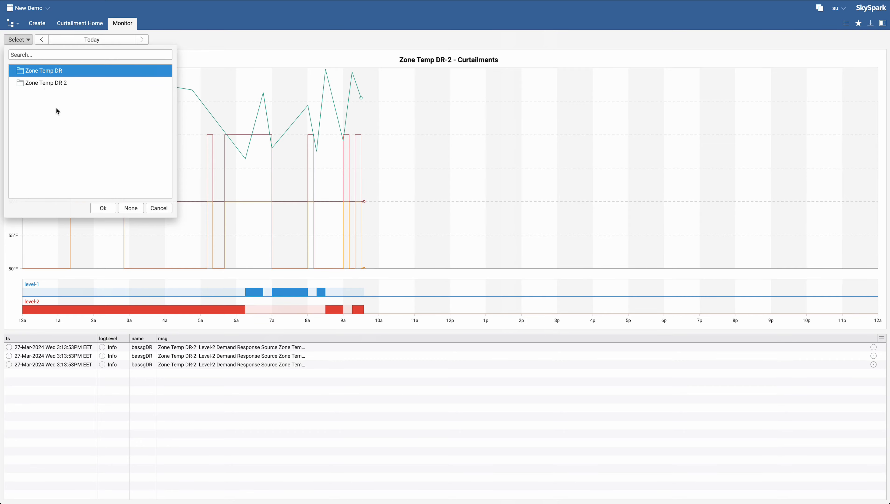
{"action": "left_click", "coordinate": [103, 209]}
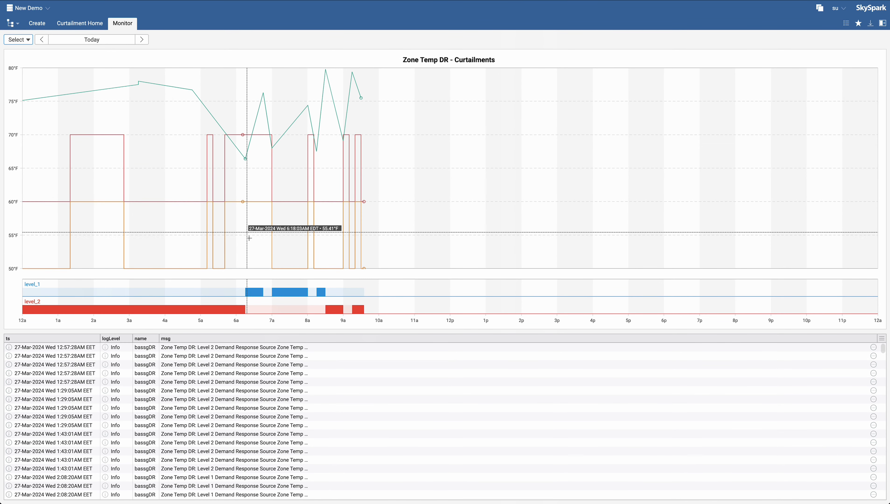
{"action": "scroll", "coordinate": [276, 405], "scroll_direction": "down", "scroll_amount": 2}
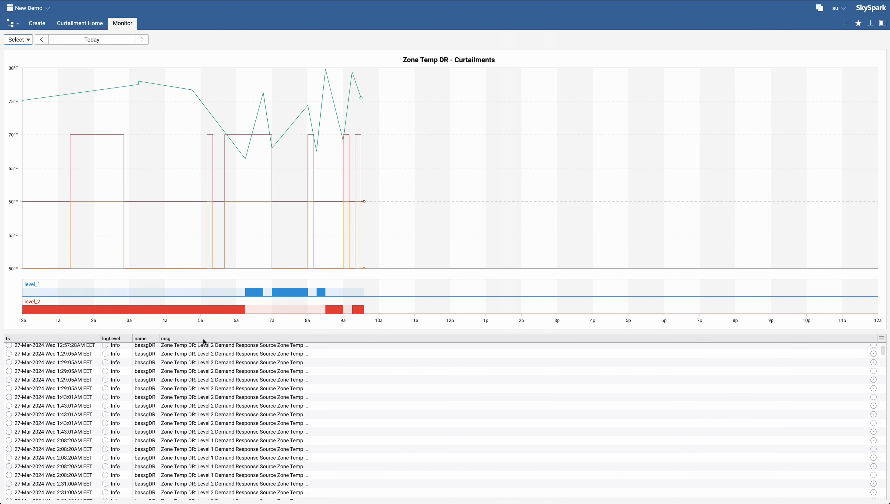
{"action": "scroll", "coordinate": [188, 411], "scroll_direction": "up", "scroll_amount": 2}
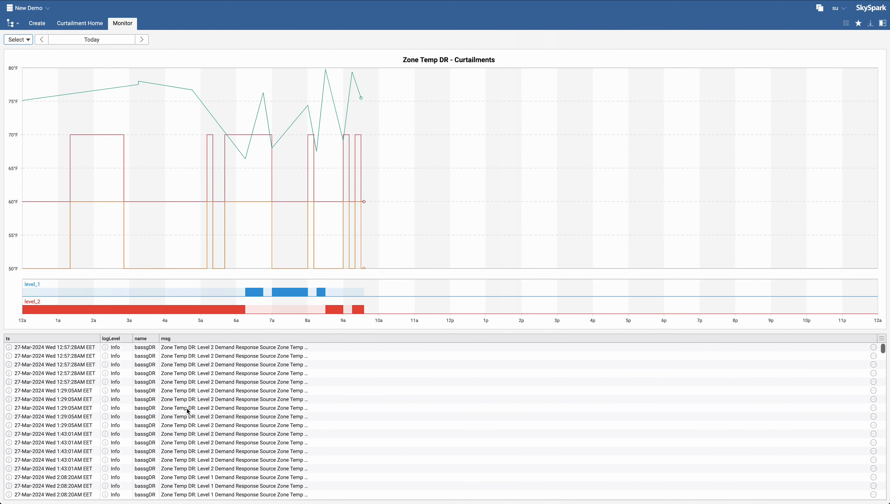
{"action": "left_click", "coordinate": [35, 346]}
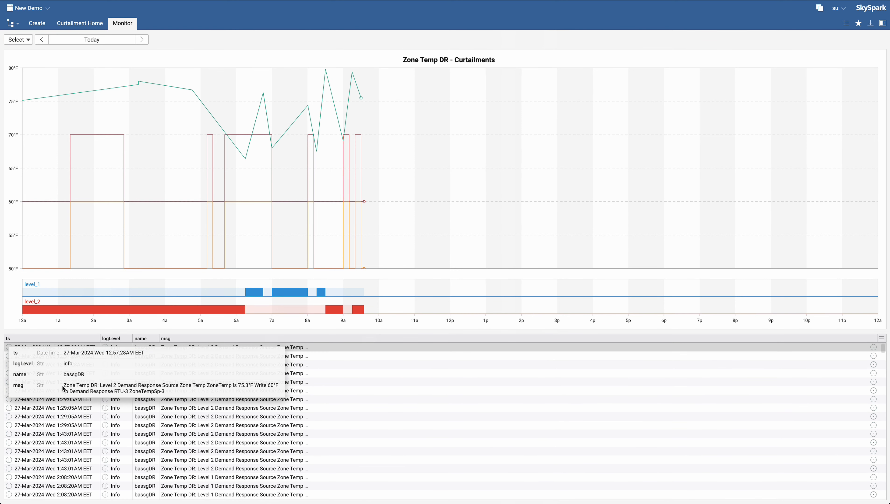
- Open the details of several Zone Temp DR log entries and read their messages about source temperature and setpoint writes
{"action": "left_click_drag", "start_coordinate": [64, 385], "coordinate": [100, 385]}
{"action": "left_click", "coordinate": [203, 395]}
{"action": "left_click_drag", "start_coordinate": [163, 385], "coordinate": [248, 387]}
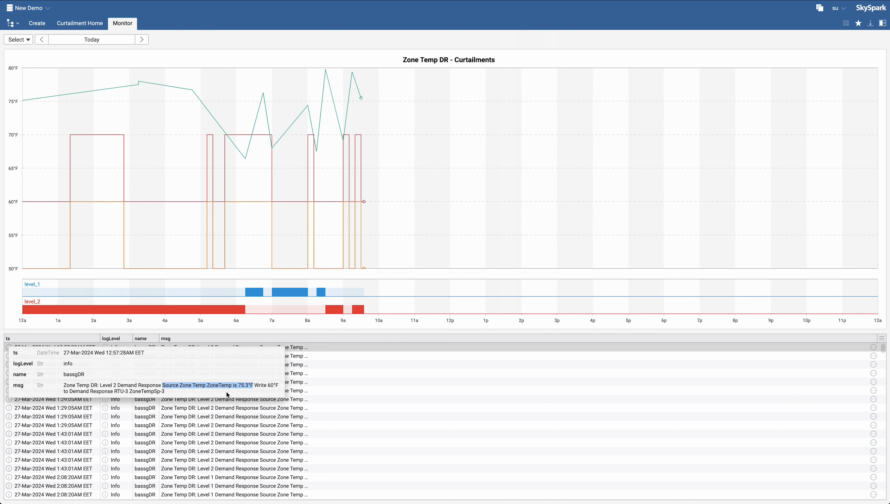
{"action": "left_click", "coordinate": [243, 393]}
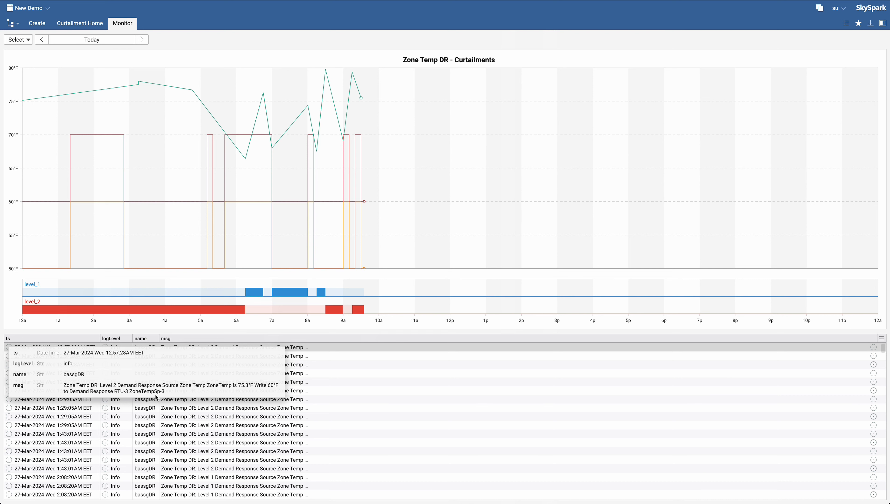
{"action": "left_click_drag", "start_coordinate": [130, 390], "coordinate": [187, 394]}
{"action": "left_click", "coordinate": [175, 390]}
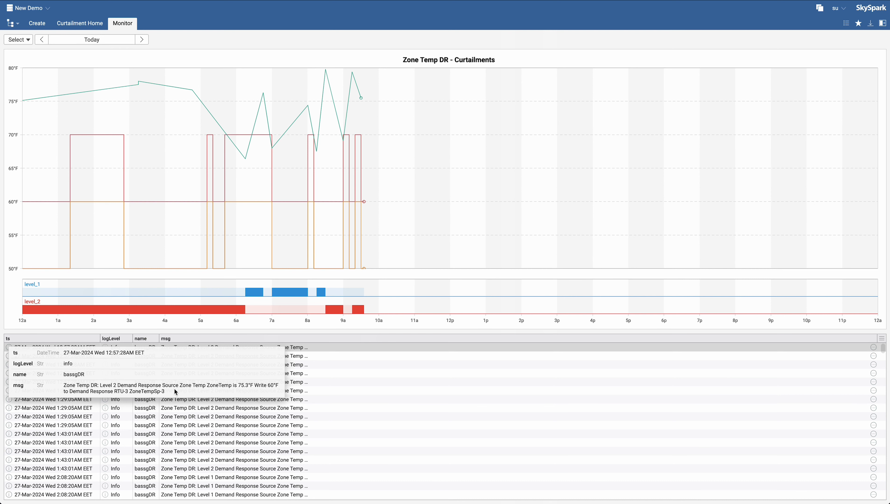
{"action": "left_click", "coordinate": [294, 366]}
{"action": "left_click", "coordinate": [9, 356]}
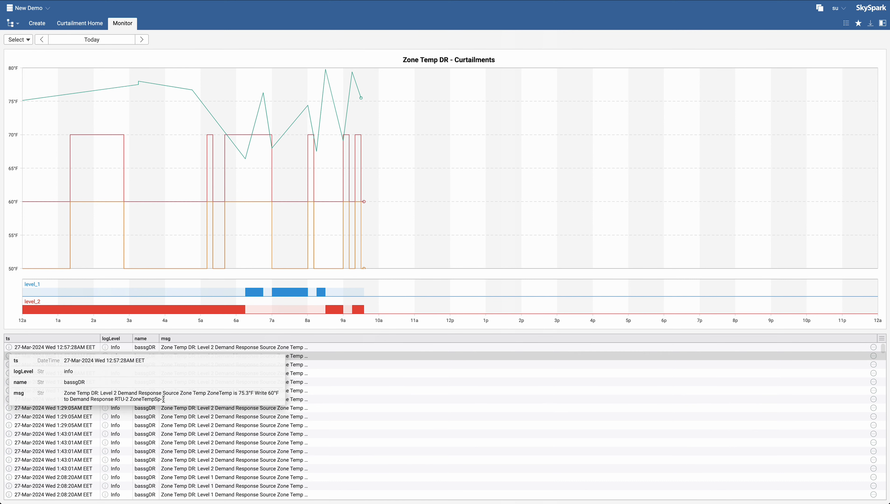
{"action": "left_click", "coordinate": [333, 403]}
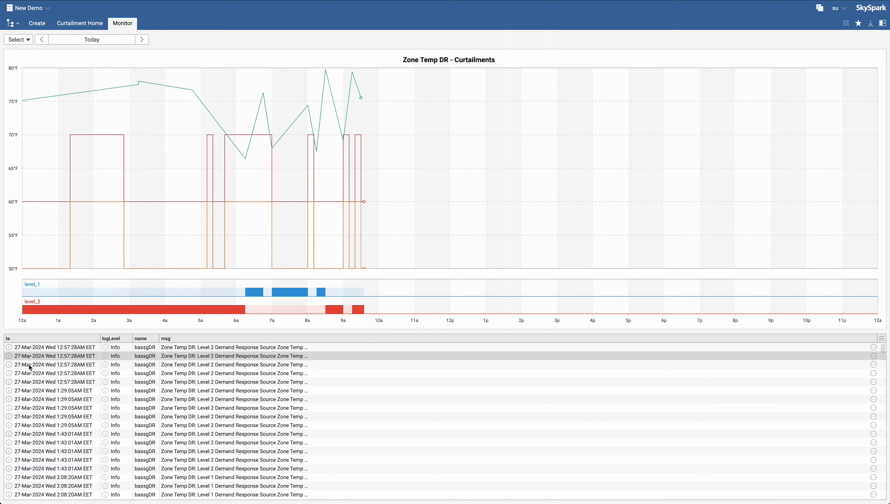
{"action": "left_click", "coordinate": [9, 373]}
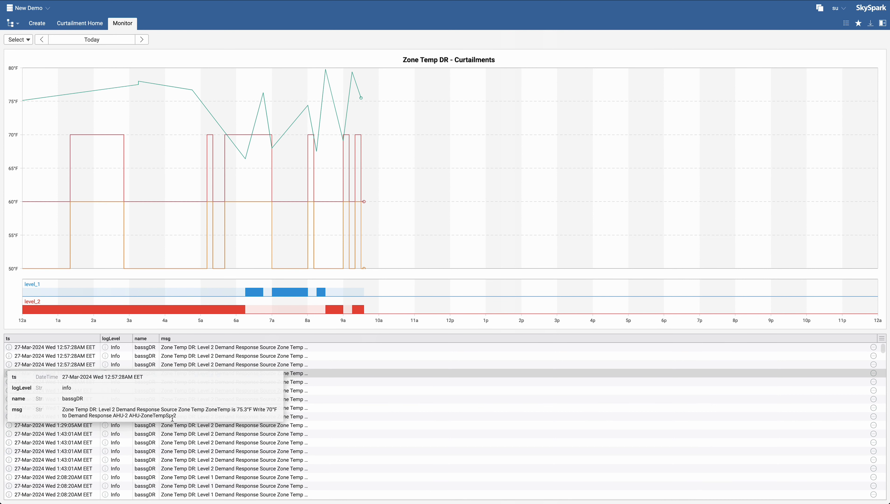
{"action": "left_click_drag", "start_coordinate": [127, 414], "coordinate": [183, 419]}
{"action": "left_click", "coordinate": [310, 396]}
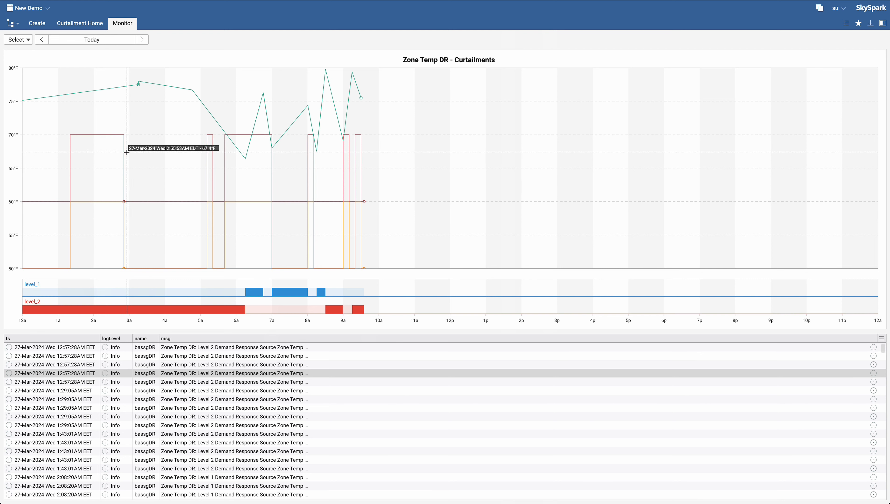
- Inspect the chart's data values at about 2 a.m. for the source temperature, AHU and RTU setpoints, and levels
{"action": "left_click", "coordinate": [99, 155]}
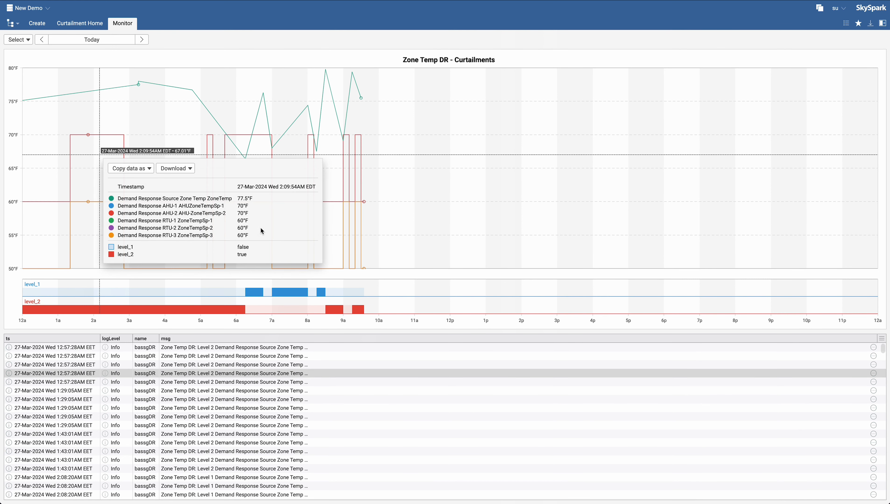
{"action": "left_click_drag", "start_coordinate": [167, 199], "coordinate": [258, 202]}
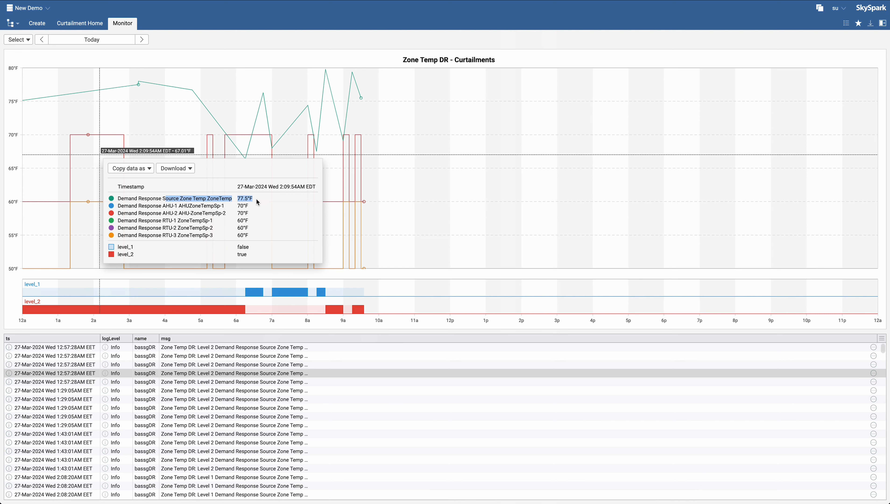
{"action": "left_click", "coordinate": [256, 203]}
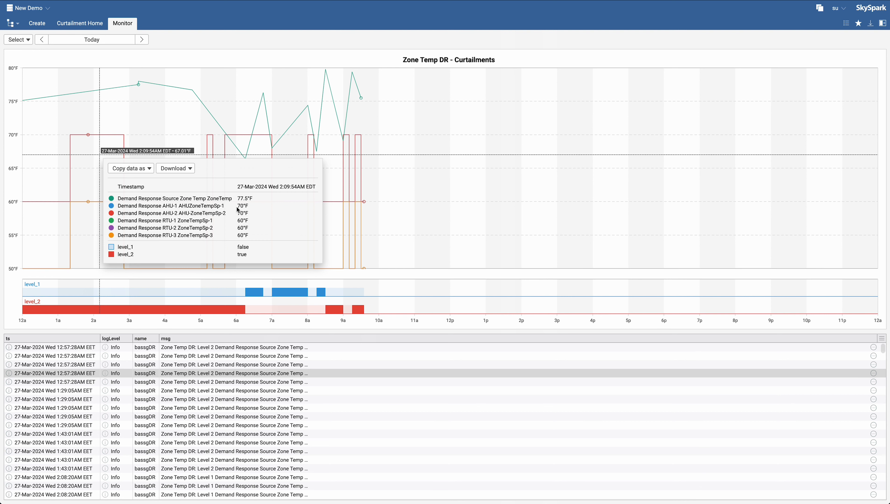
{"action": "left_click_drag", "start_coordinate": [238, 205], "coordinate": [253, 213]}
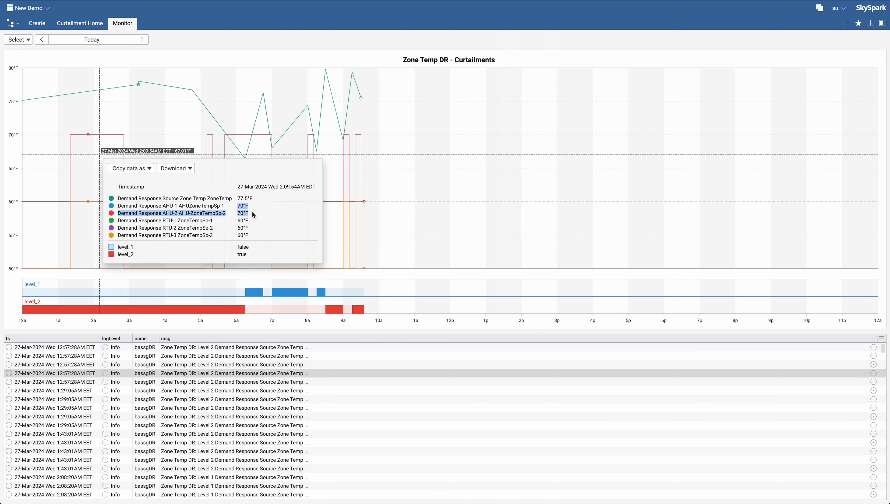
{"action": "left_click", "coordinate": [253, 214]}
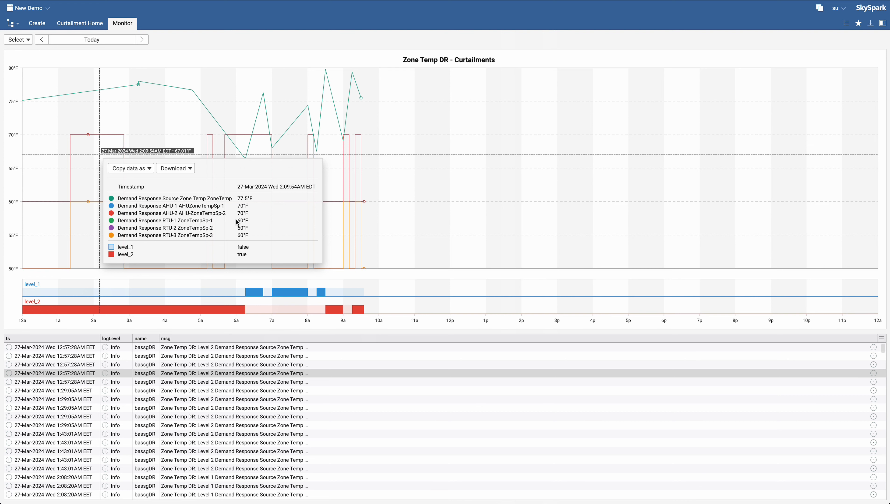
{"action": "left_click_drag", "start_coordinate": [237, 222], "coordinate": [248, 238]}
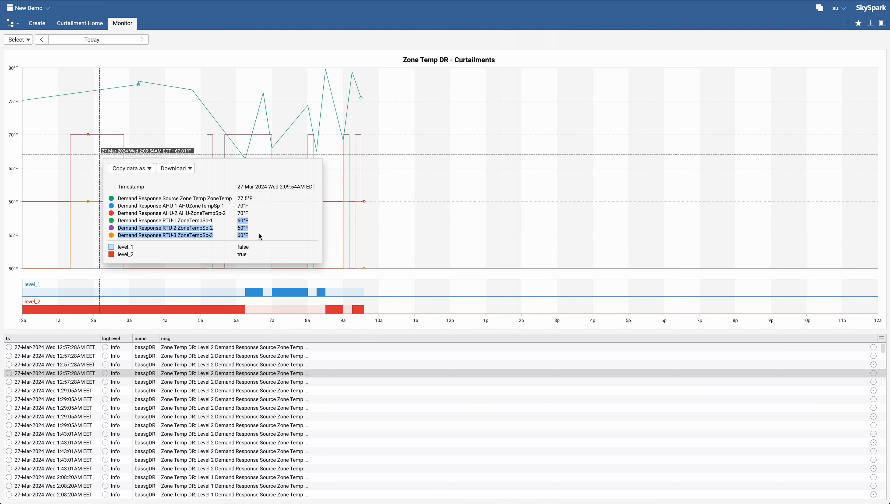
{"action": "left_click", "coordinate": [253, 234]}
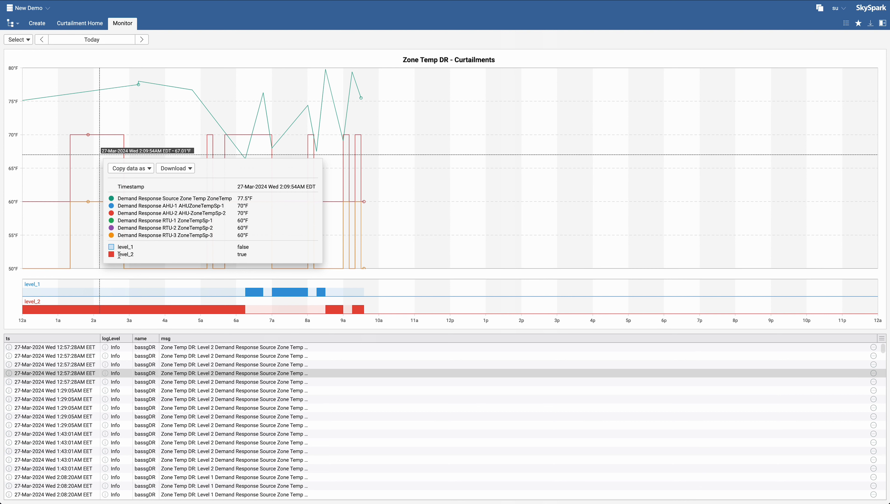
{"action": "left_click_drag", "start_coordinate": [119, 256], "coordinate": [252, 258]}
{"action": "left_click", "coordinate": [348, 265]}
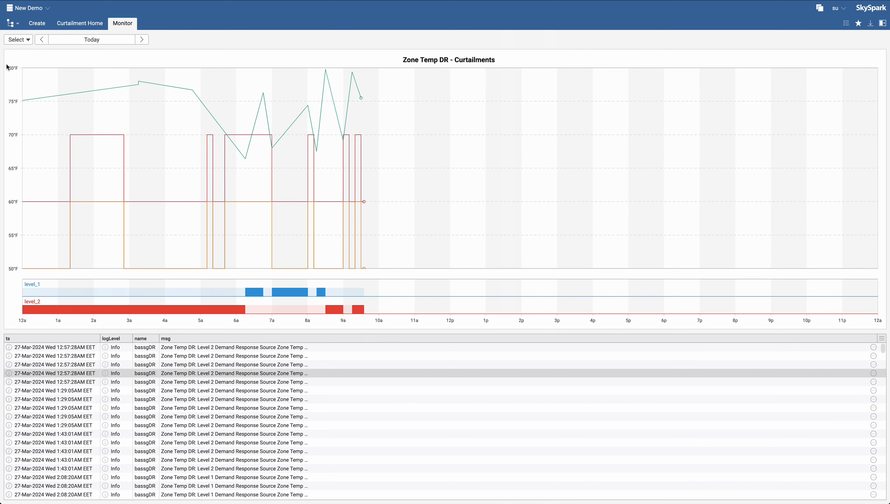
- In the Create view, select Zone Temp DR and its Level 2 curtailment, and inspect the RTUs and AHUs target details
{"action": "left_click", "coordinate": [39, 24]}
{"action": "left_click", "coordinate": [54, 85]}
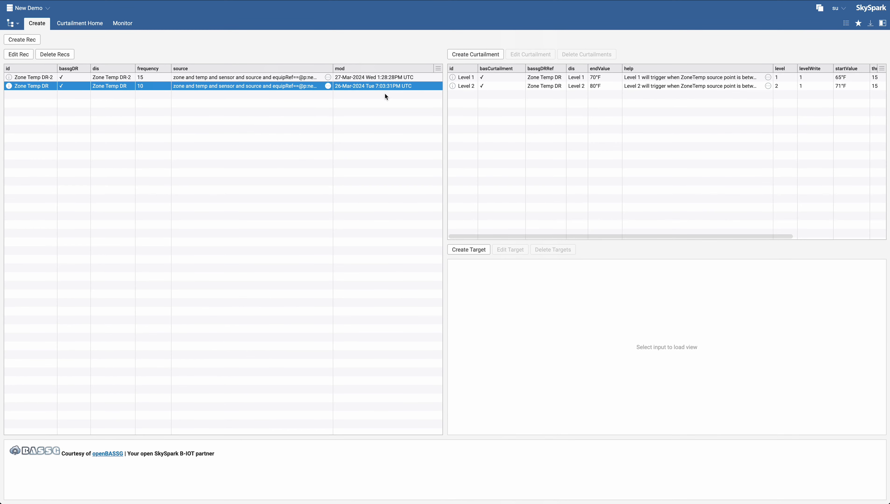
{"action": "left_click", "coordinate": [538, 86]}
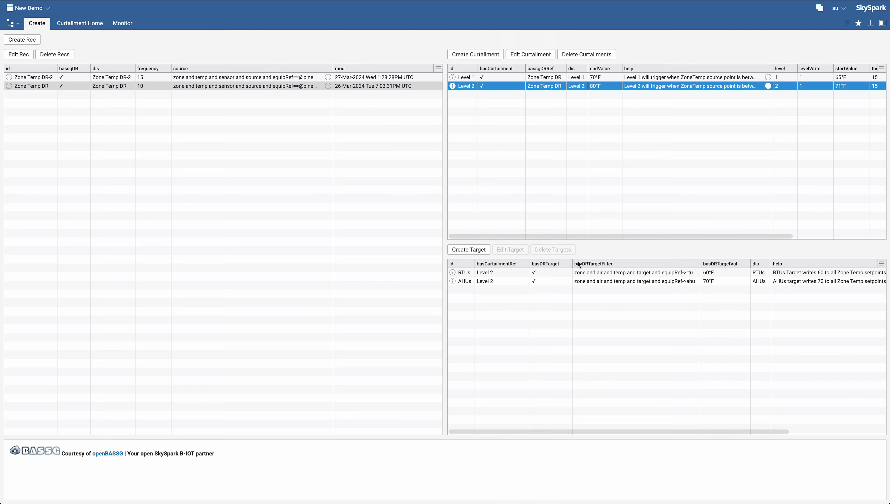
{"action": "left_click", "coordinate": [453, 273]}
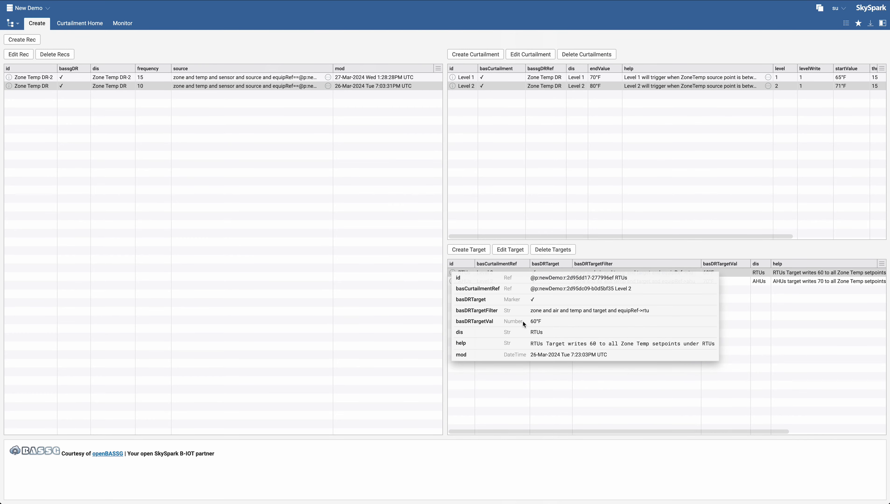
{"action": "left_click_drag", "start_coordinate": [523, 321], "coordinate": [545, 325]}
{"action": "left_click", "coordinate": [409, 310]}
{"action": "left_click", "coordinate": [453, 281]}
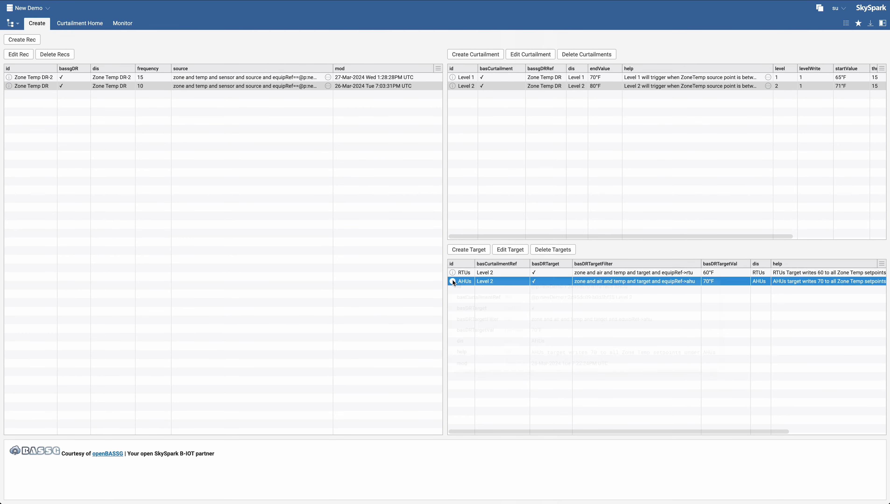
{"action": "left_click", "coordinate": [374, 318]}
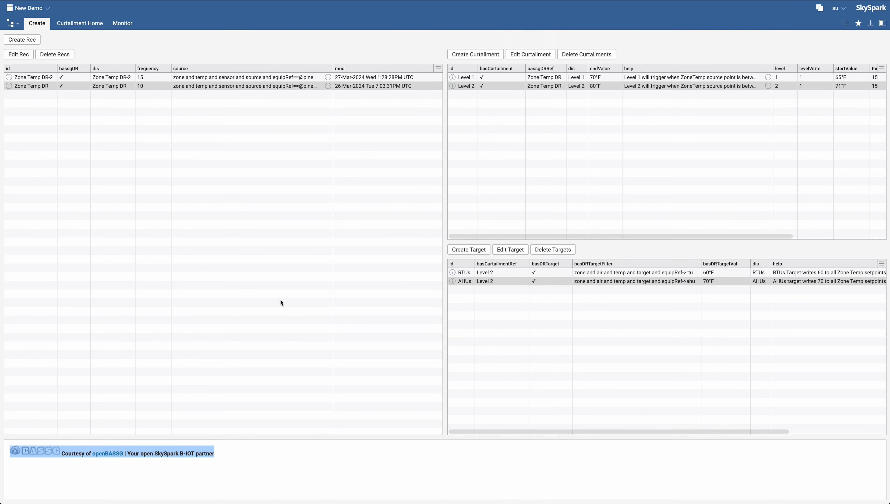
- Return to the Monitor view
{"action": "left_click", "coordinate": [122, 24]}
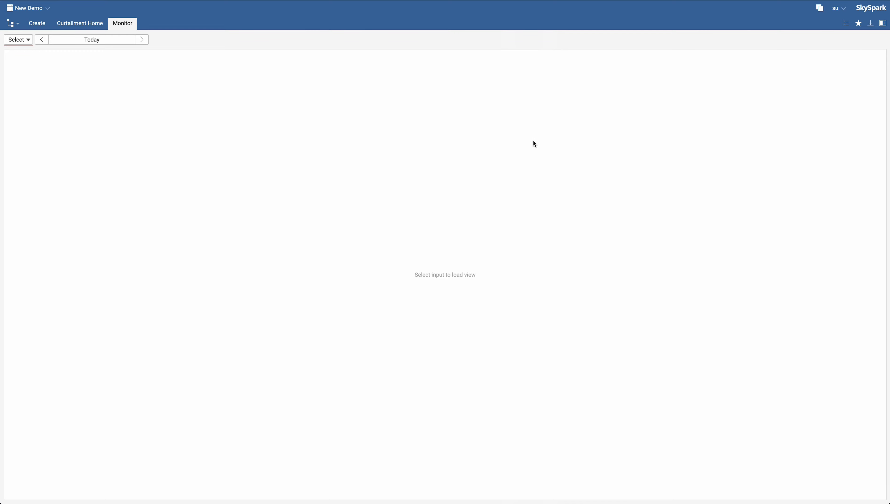